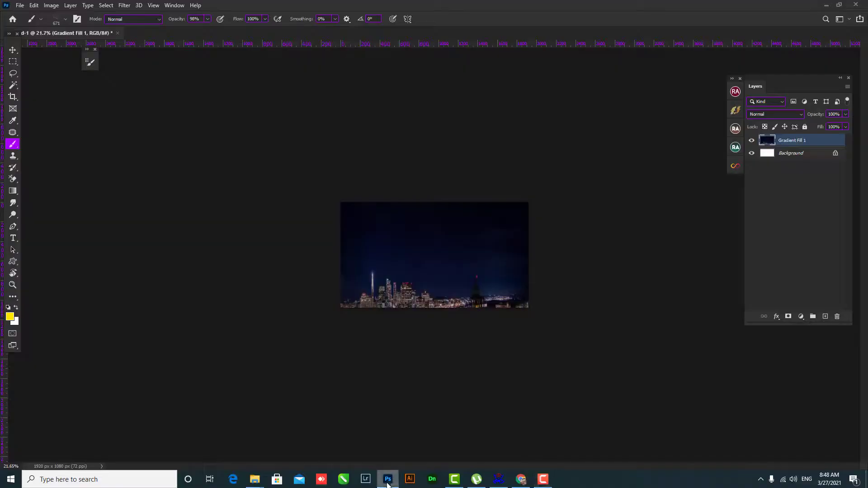
# Add a Levels adjustment layer with midtones at 0.80, then close its Properties panel.
pyautogui.scroll(3, 564, 277)
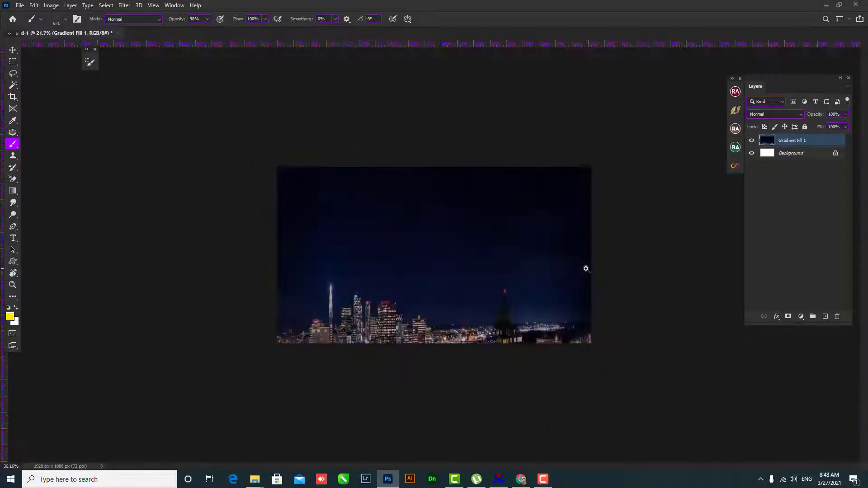
pyautogui.click(801, 317)
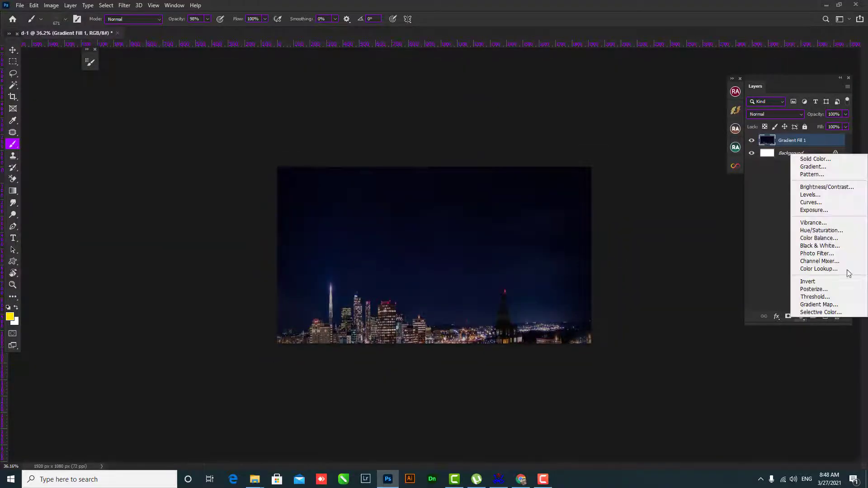
pyautogui.click(807, 196)
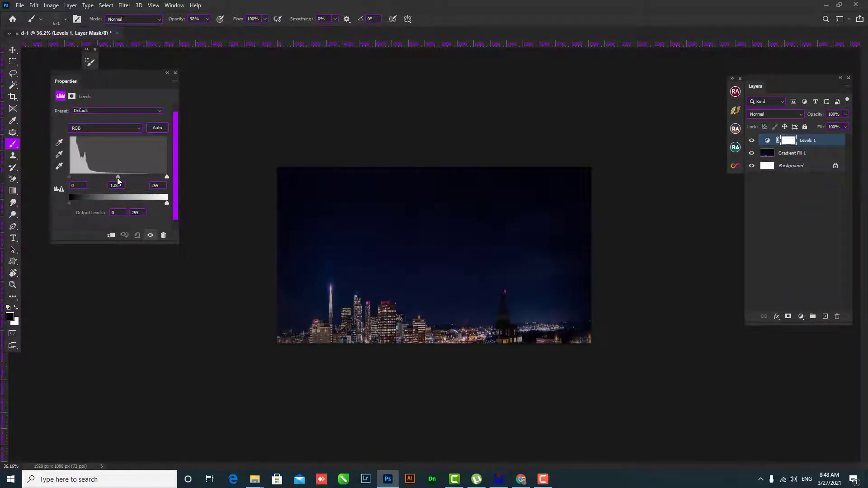
pyautogui.moveTo(120, 176); pyautogui.dragTo(165, 177)
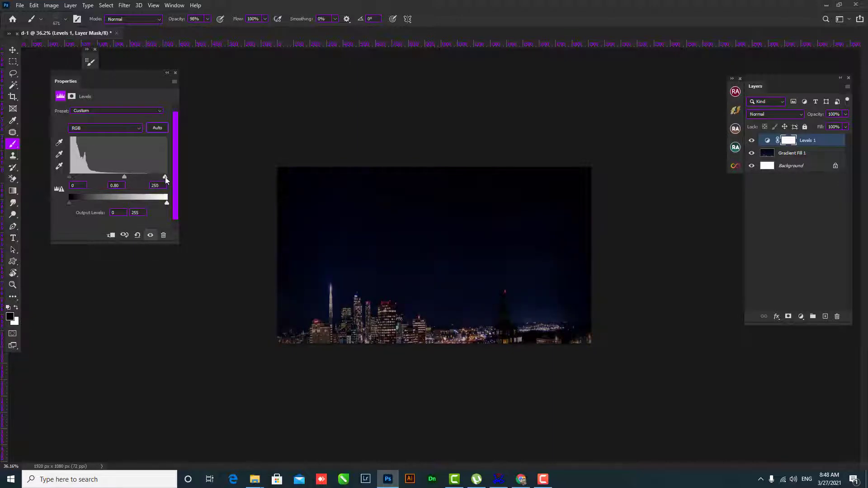
pyautogui.click(168, 72)
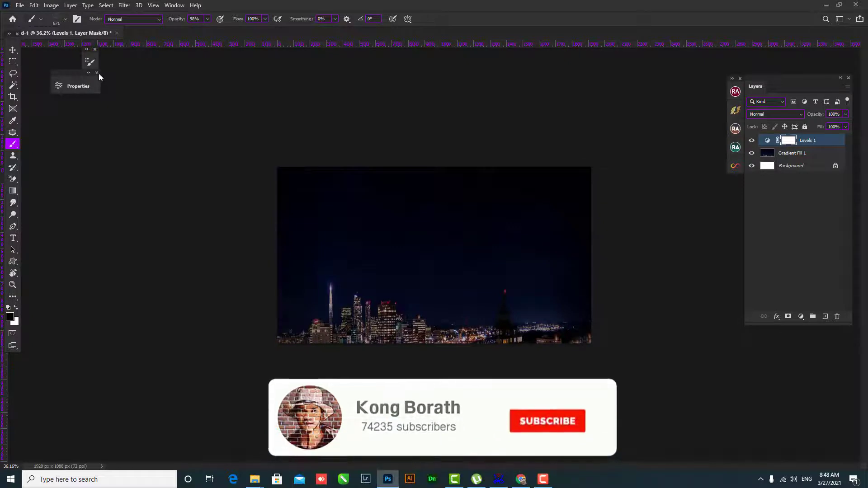
pyautogui.moveTo(88, 55); pyautogui.dragTo(42, 53)
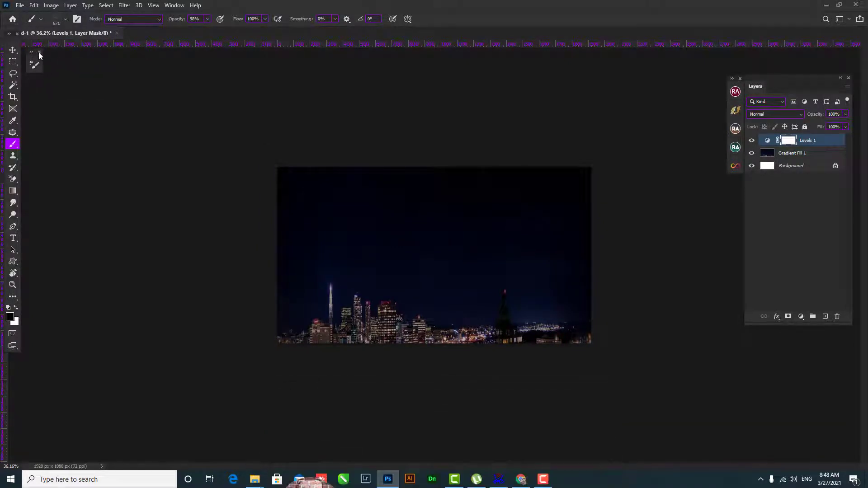
pyautogui.click(40, 52)
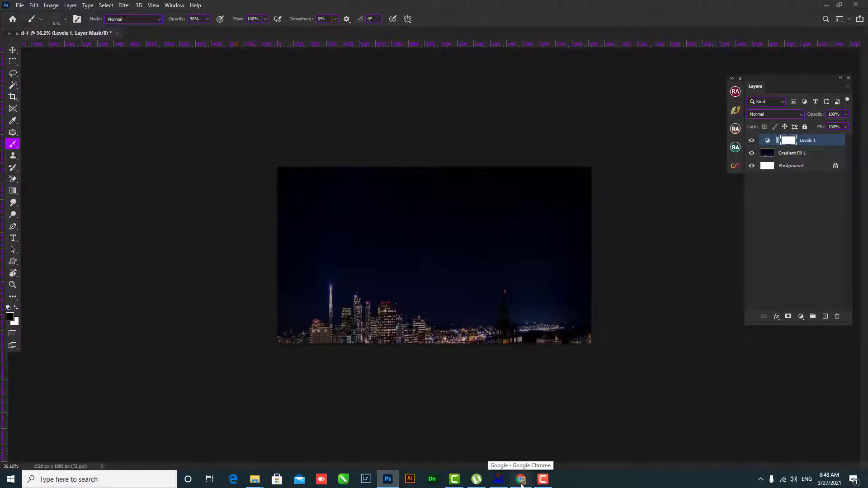
# In Chrome, search Google for 'brusheezy' and open the Brusheezy site from the results.
pyautogui.click(521, 480)
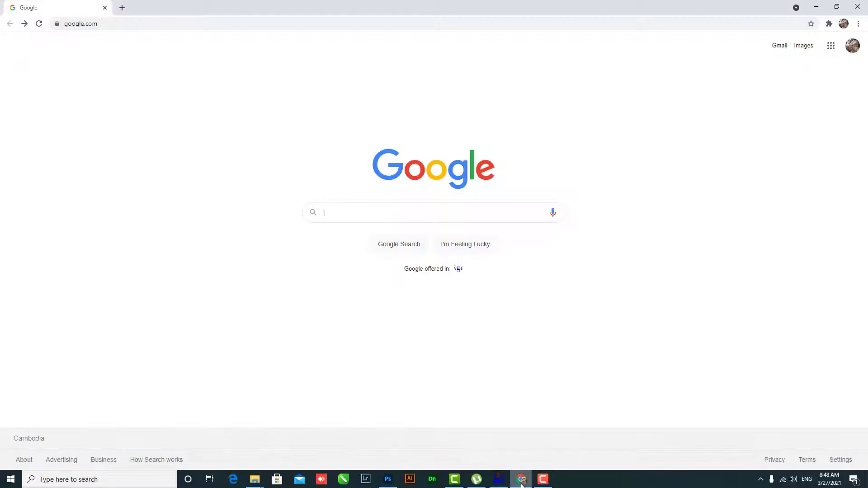
pyautogui.click(387, 219)
pyautogui.write('b')
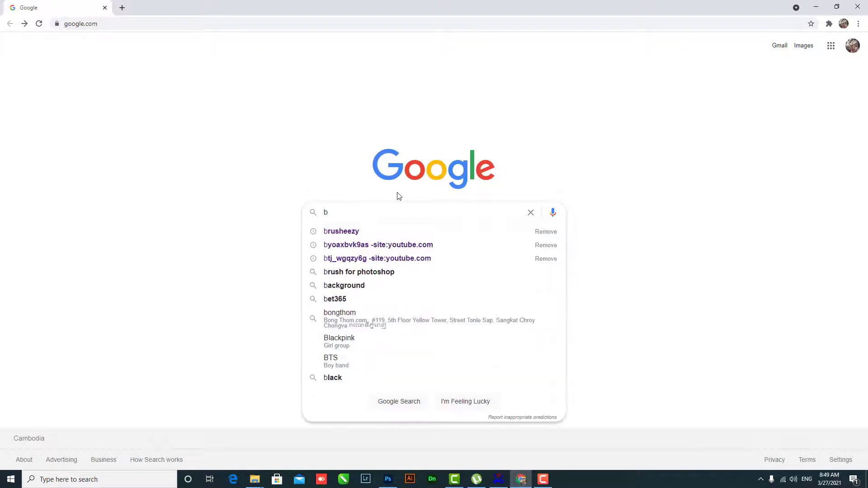
pyautogui.write('r')
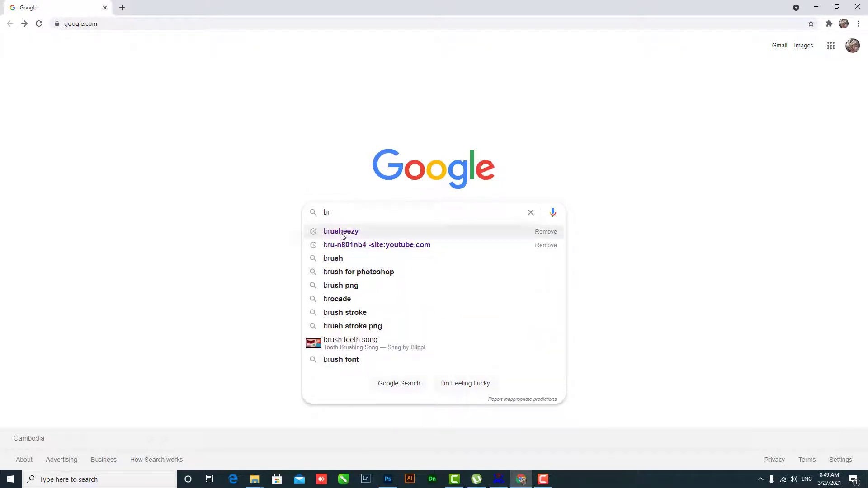
pyautogui.click(343, 234)
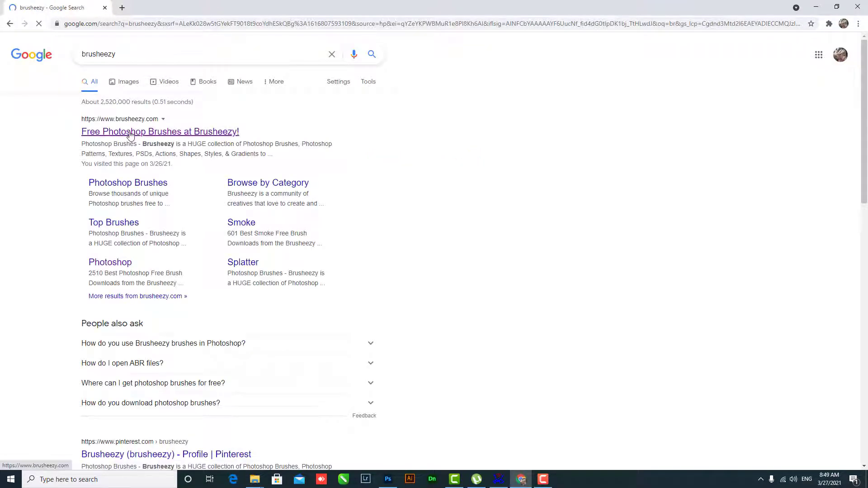
pyautogui.click(148, 131)
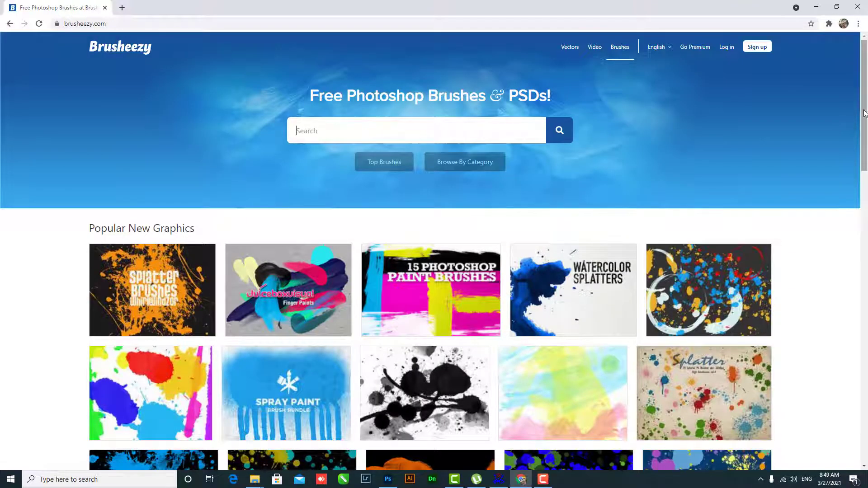
# Search Brusheezy for 'firework' brushes and browse the results.
pyautogui.moveTo(864, 125)
pyautogui.mouseDown()
pyautogui.moveTo(864, 245)
pyautogui.moveTo(864, 125)
pyautogui.mouseUp()
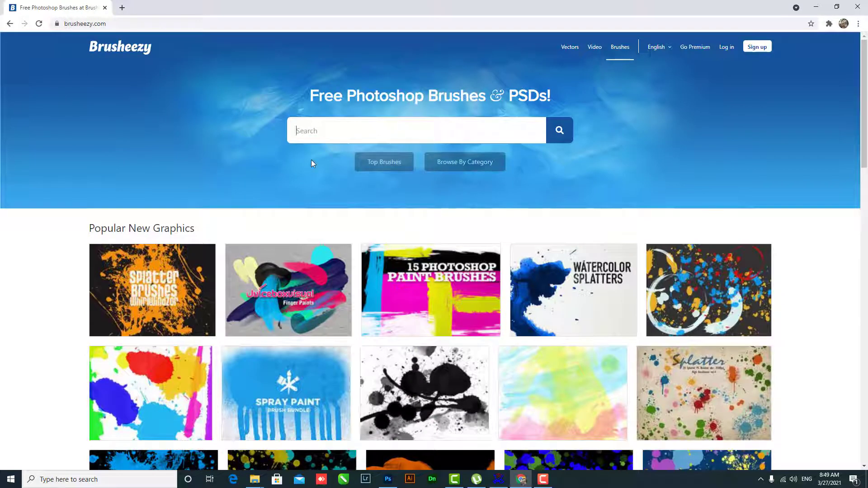
pyautogui.write('firework')
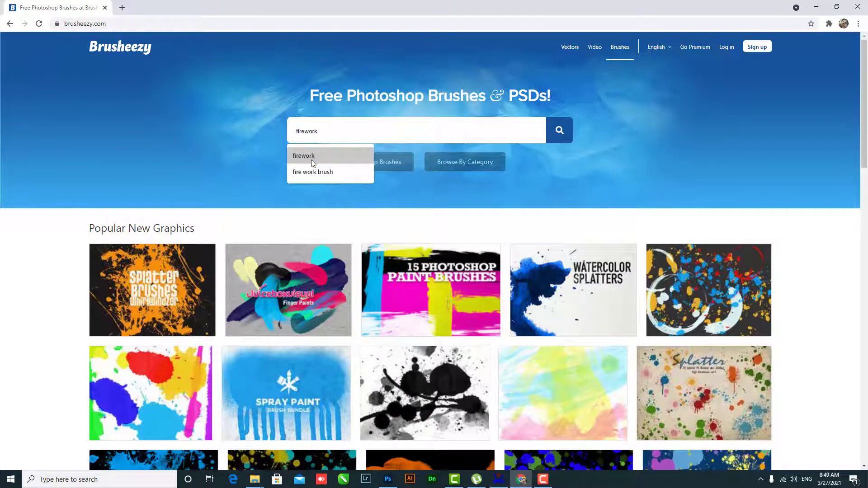
pyautogui.press('BackSpace')
pyautogui.press('BackSpace')
pyautogui.press('BackSpace')
pyautogui.click(302, 158)
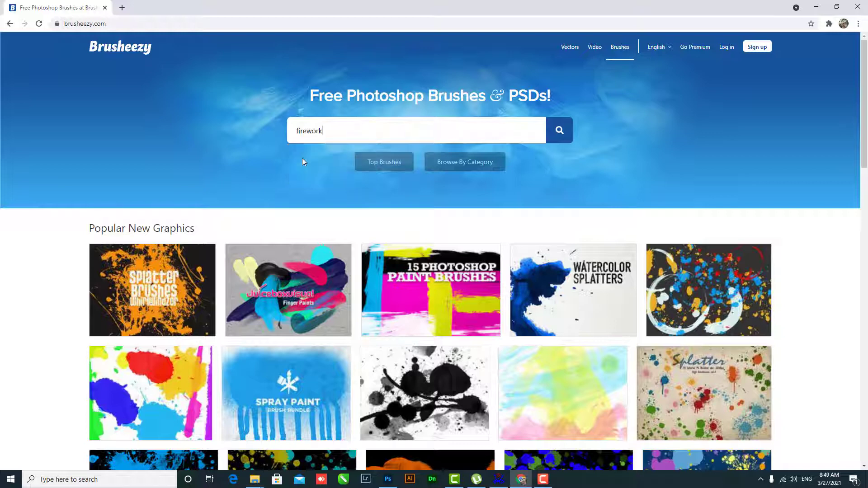
pyautogui.click(560, 131)
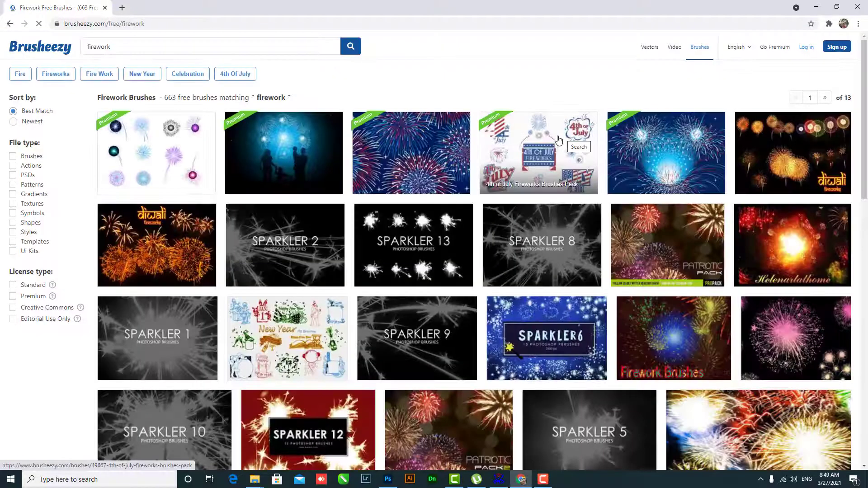
pyautogui.scroll(-1, 768, 244)
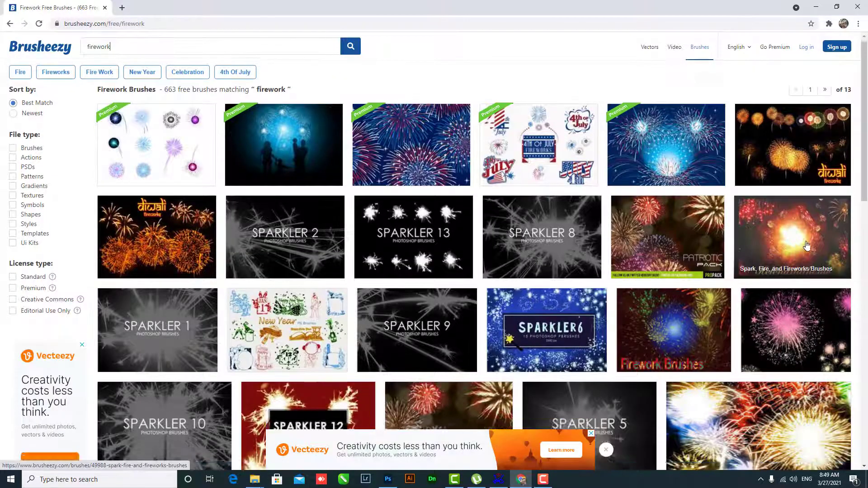
pyautogui.scroll(1, 723, 283)
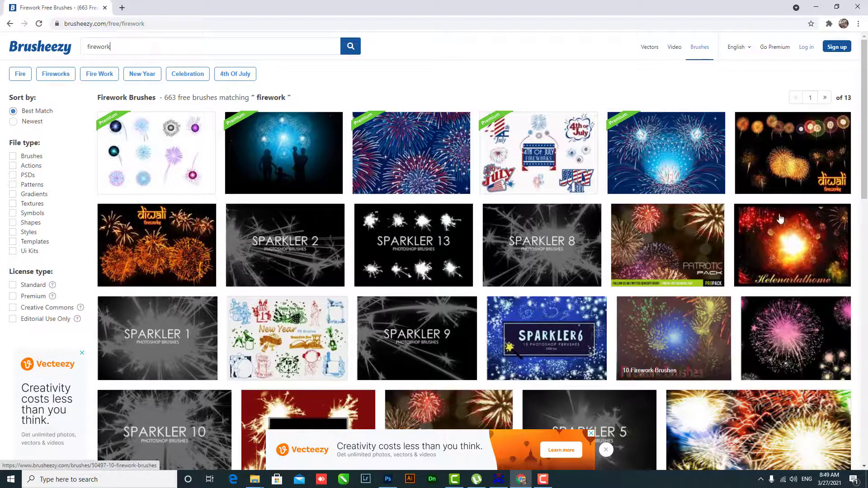
# Try downloading the PatrioticPack brushes, then return and open the 10 Firework Brushes page.
pyautogui.click(670, 236)
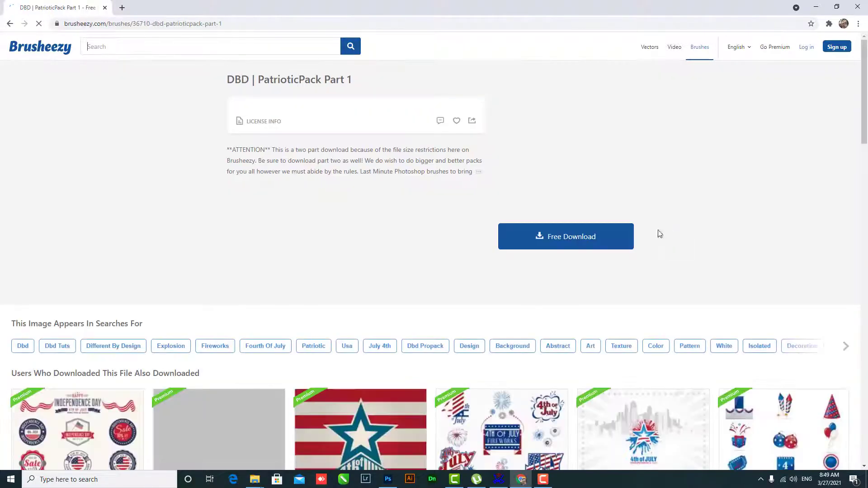
pyautogui.click(574, 242)
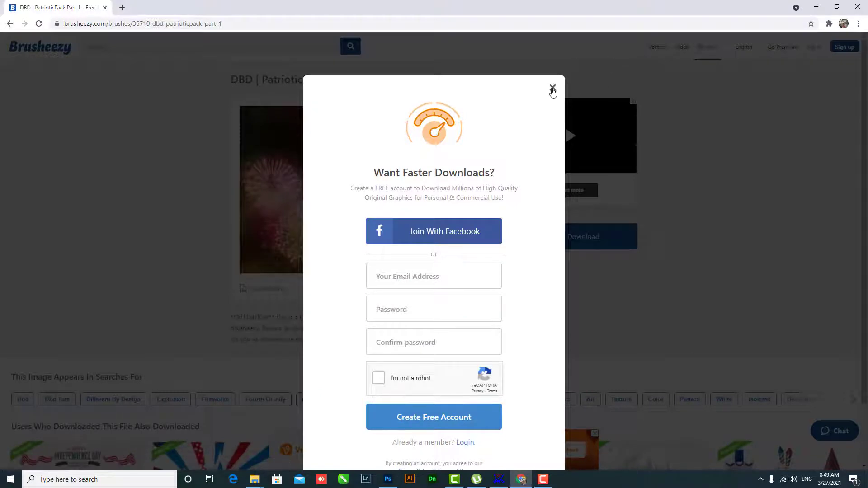
pyautogui.click(552, 87)
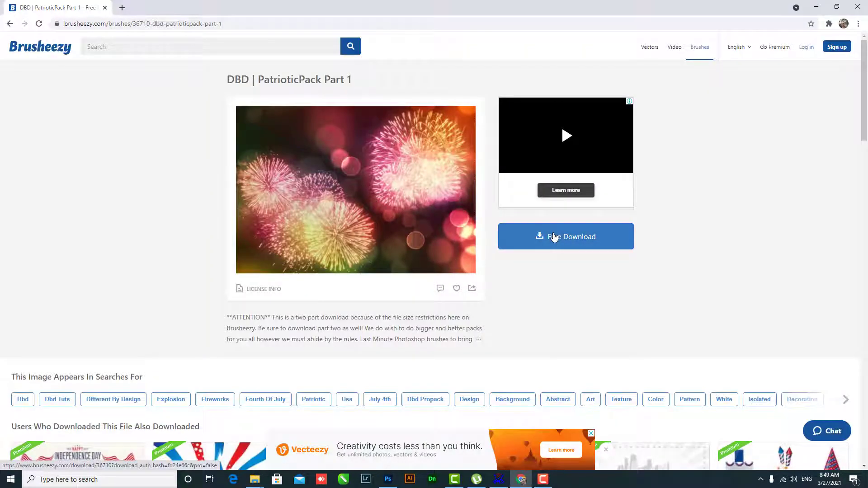
pyautogui.click(554, 237)
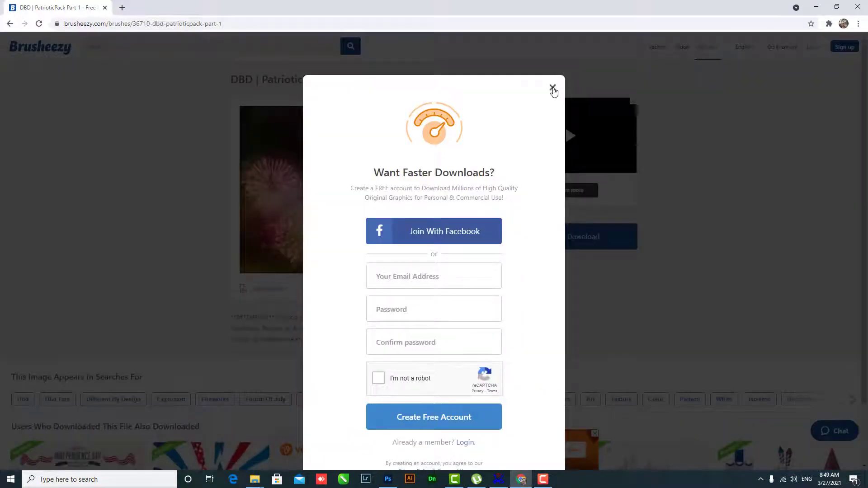
pyautogui.click(553, 88)
pyautogui.click(10, 24)
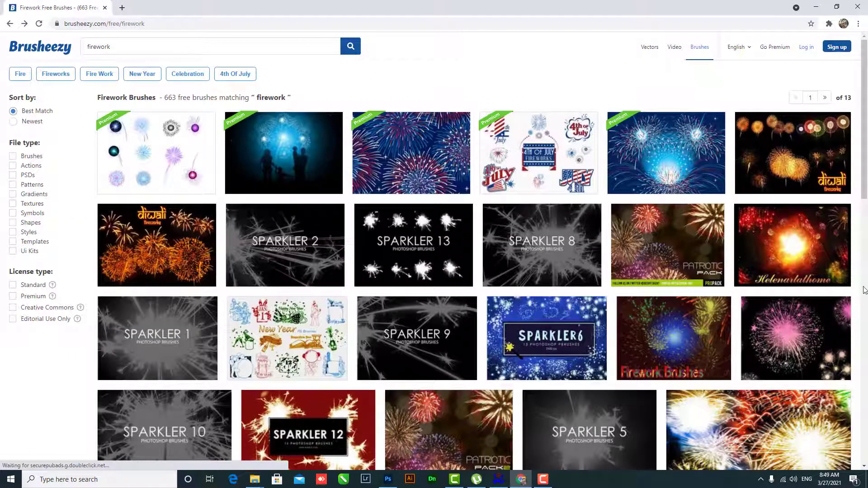
pyautogui.moveTo(864, 192); pyautogui.dragTo(863, 235)
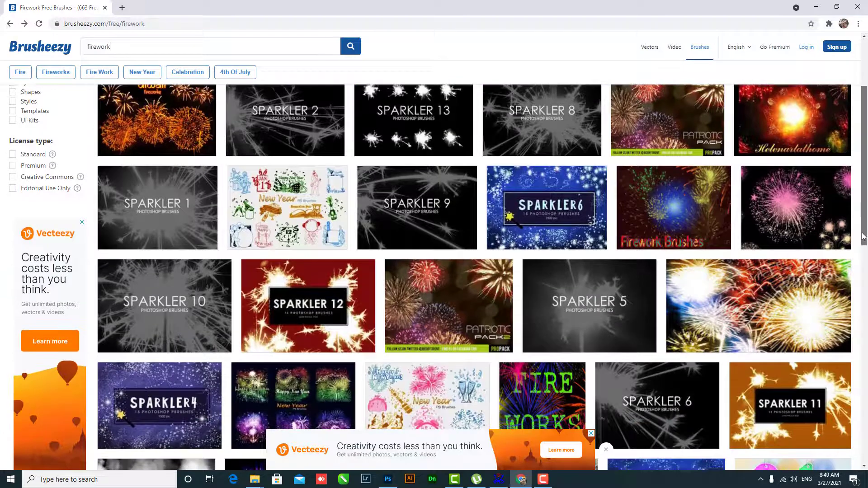
pyautogui.click(660, 223)
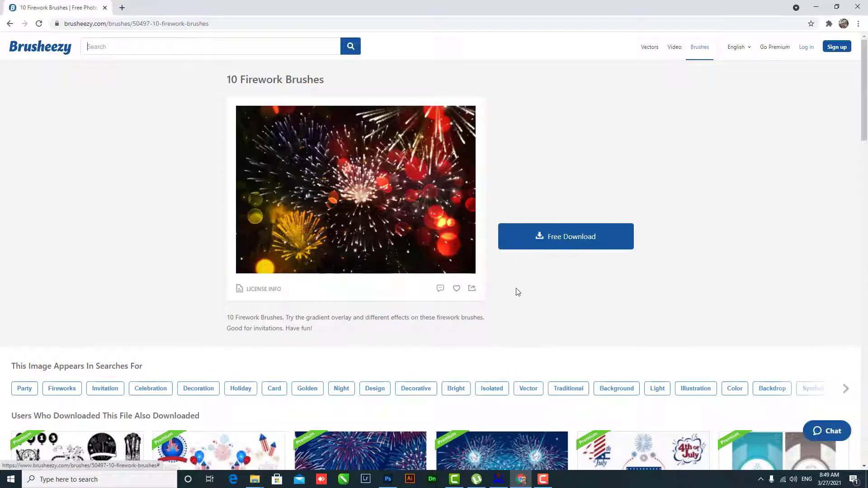
# Start the 10 Firework Brushes download, skipping the captchas and sign-up prompt.
pyautogui.click(556, 251)
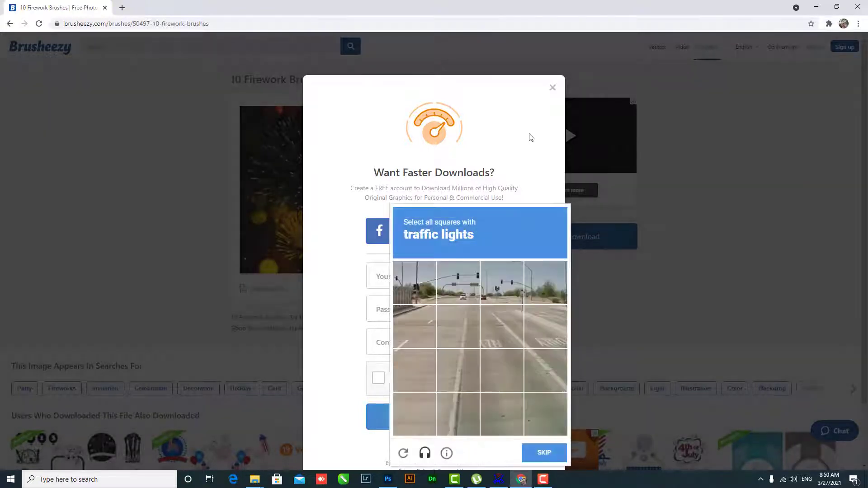
pyautogui.click(559, 449)
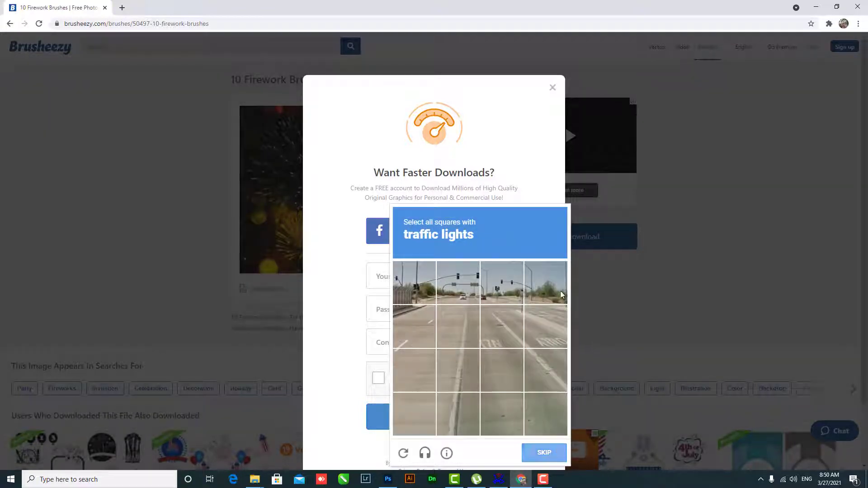
pyautogui.click(553, 88)
pyautogui.click(552, 87)
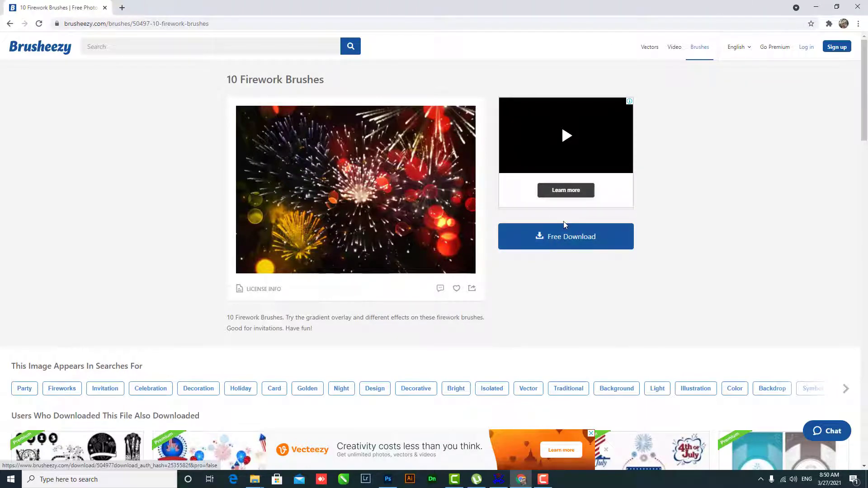
# Retry the free download, dismiss the duplicate warning, close the pricing page and restart it.
pyautogui.click(559, 242)
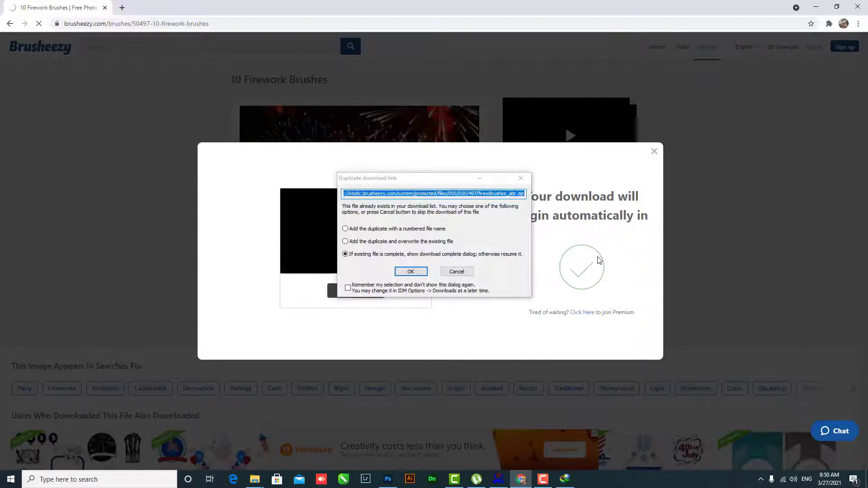
pyautogui.click(521, 180)
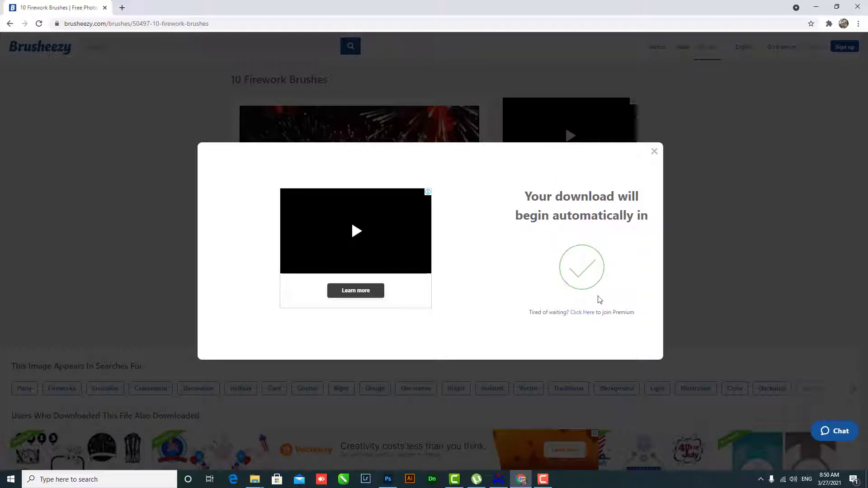
pyautogui.click(583, 313)
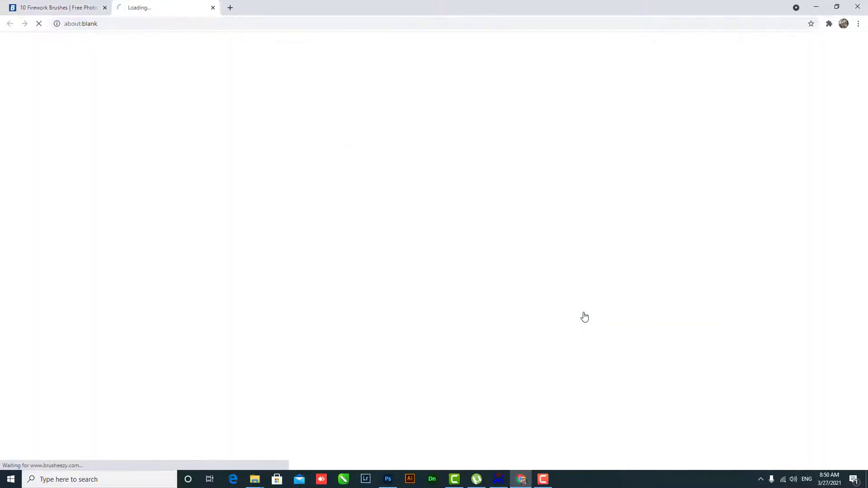
pyautogui.click(212, 8)
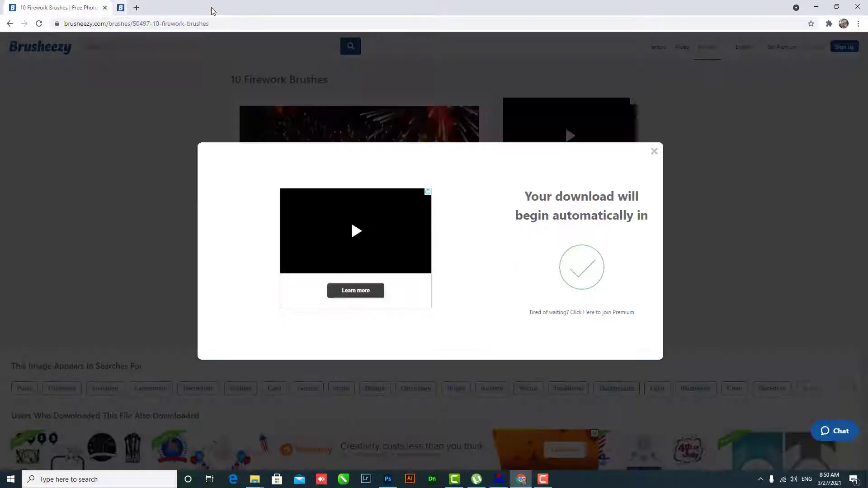
pyautogui.click(655, 152)
# Re-download firewBrushes_abr.zip in IDM, overwriting the existing file, and dismiss the completion notice.
pyautogui.click(593, 235)
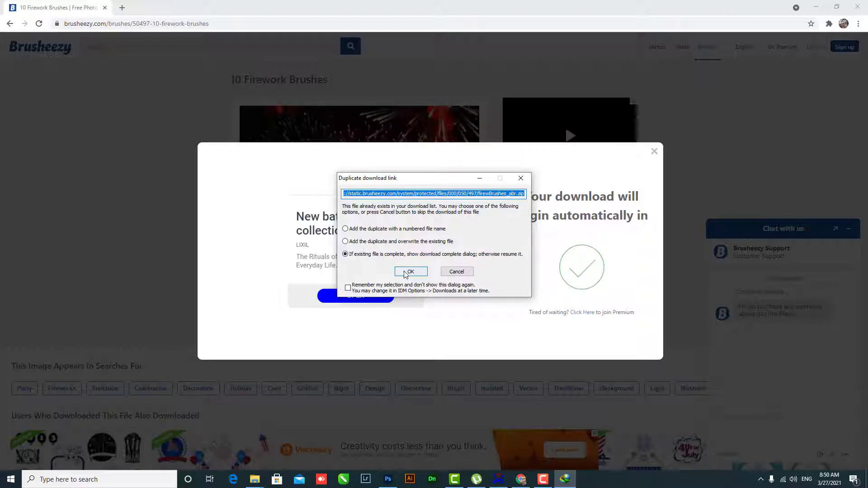
pyautogui.click(374, 243)
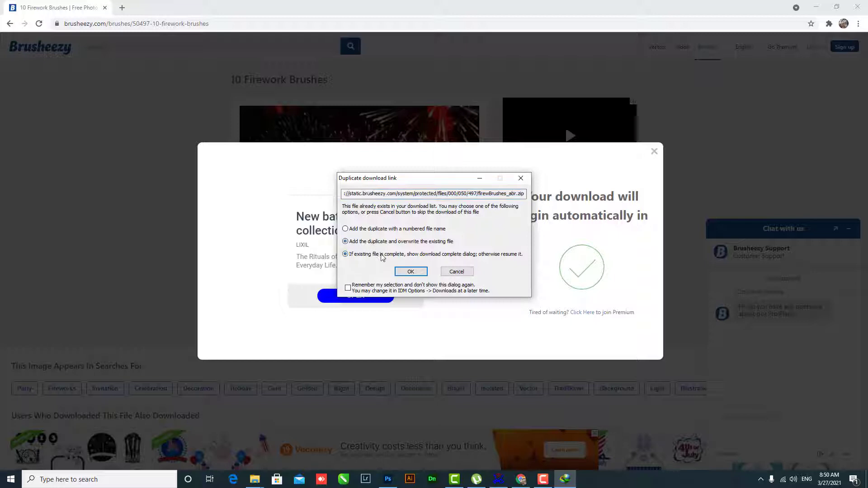
pyautogui.click(417, 277)
pyautogui.click(411, 272)
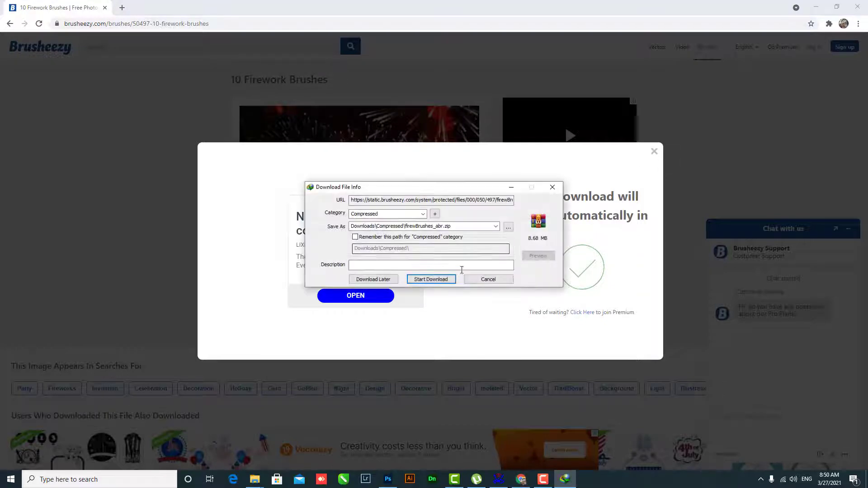
pyautogui.click(430, 280)
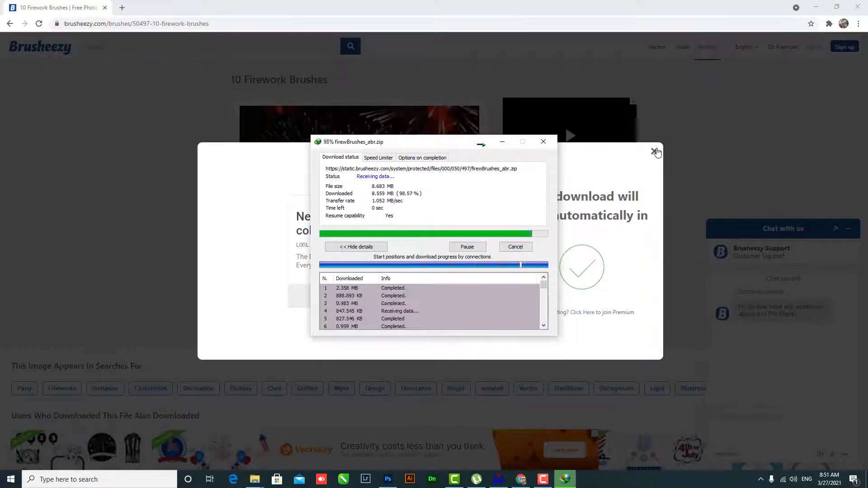
pyautogui.click(449, 266)
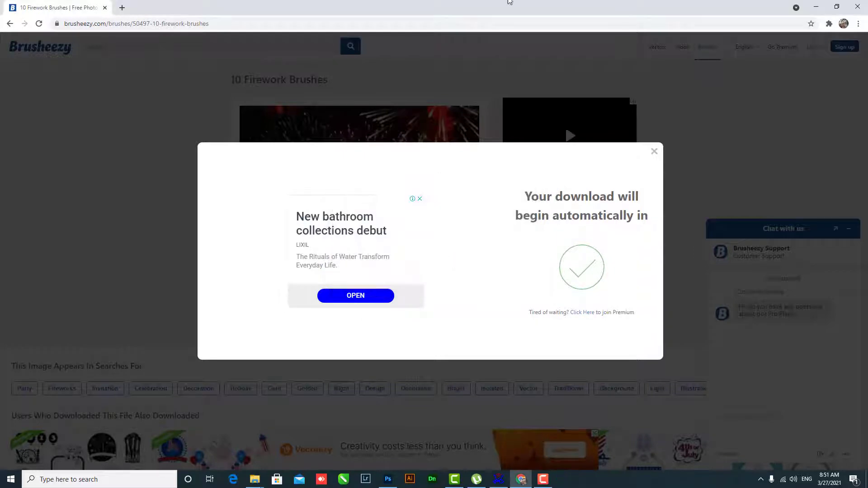
# Extract firewBrushes_abr.zip in the Compressed folder, replacing the old file, and open firewBrushes.abr.
pyautogui.click(655, 151)
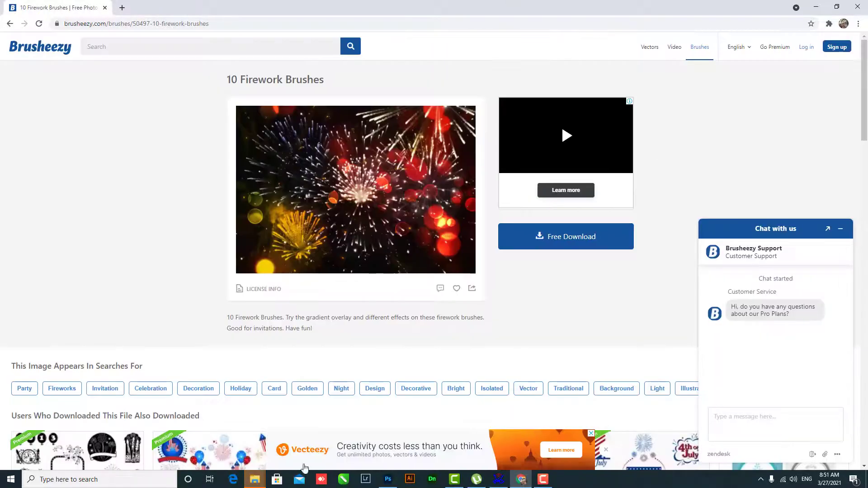
pyautogui.click(255, 434)
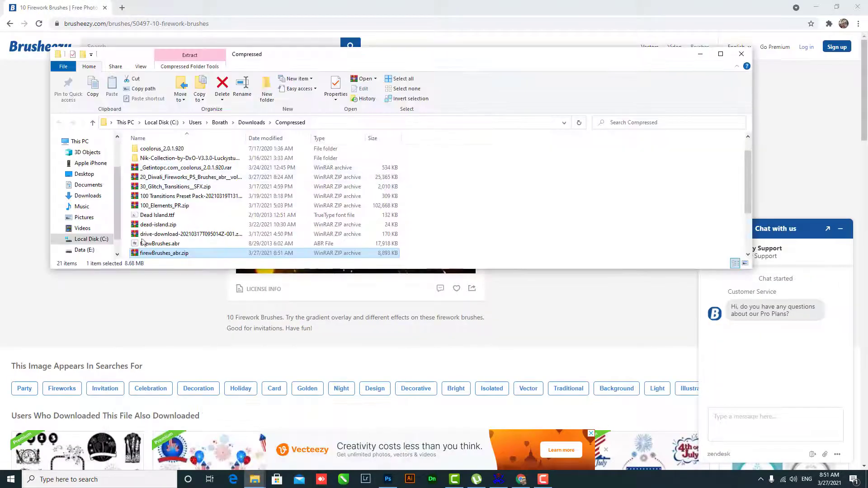
pyautogui.rightClick(154, 256)
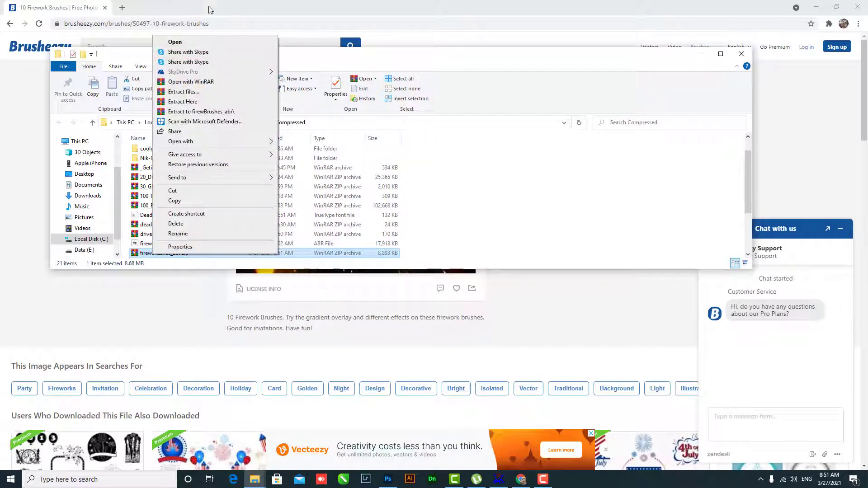
pyautogui.click(182, 101)
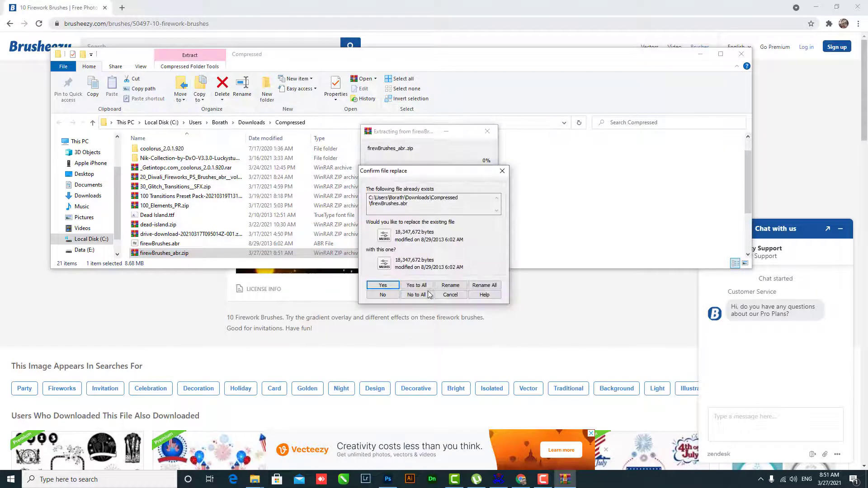
pyautogui.click(416, 285)
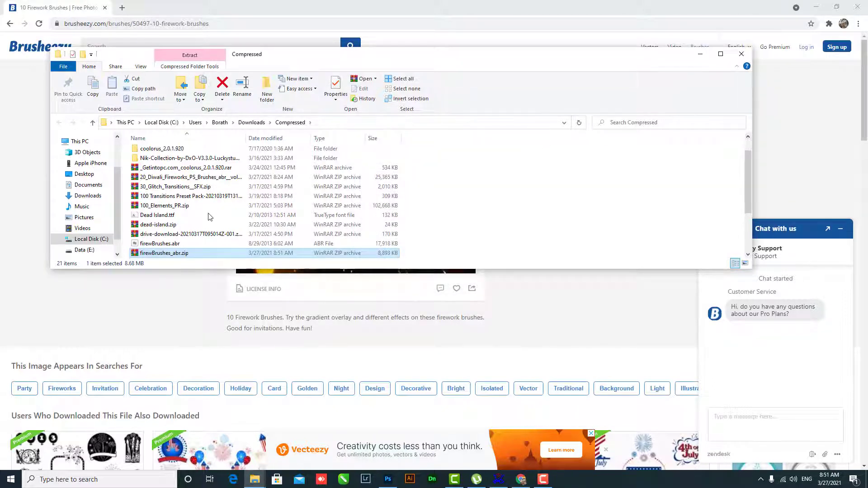
pyautogui.doubleClick(173, 244)
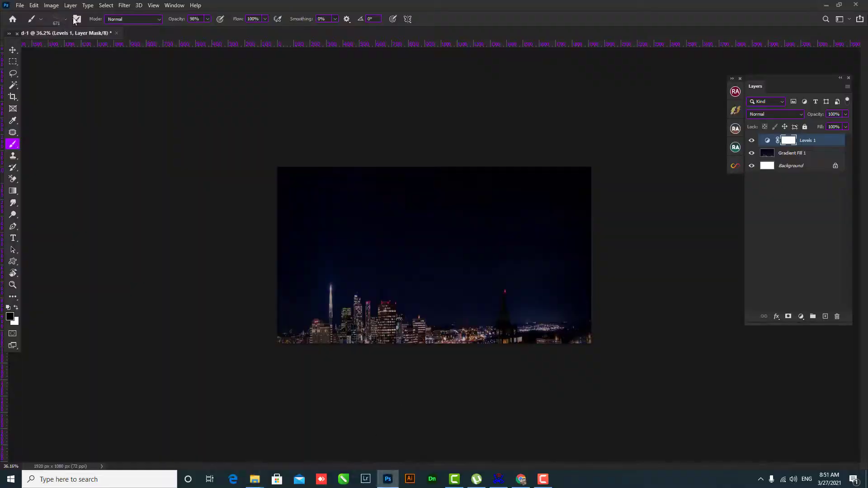
# Import firewBrushes.abr into Photoshop's brush presets through Import Brushes.
pyautogui.click(64, 19)
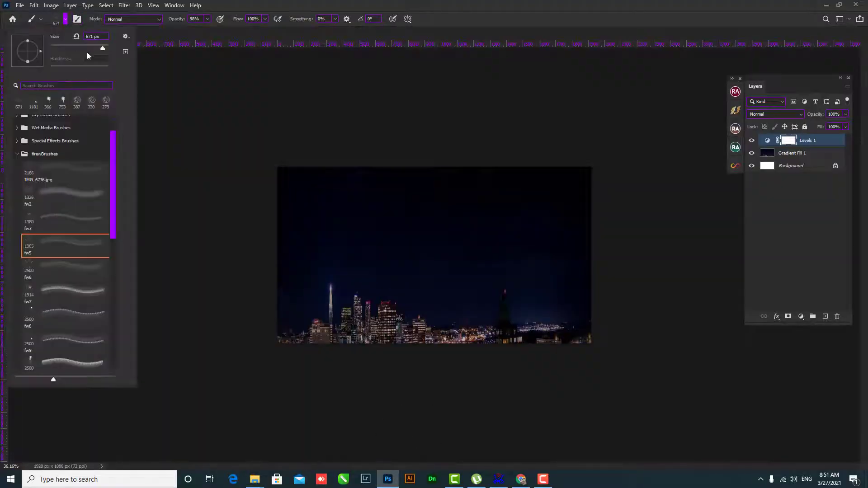
pyautogui.click(126, 37)
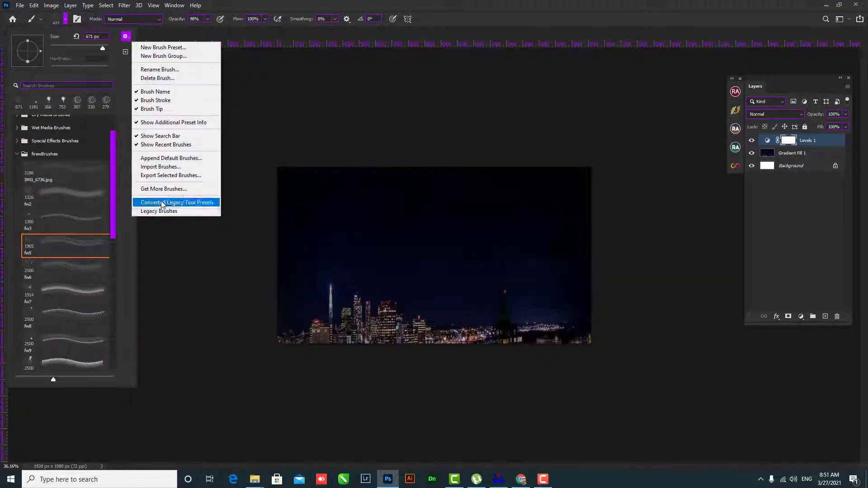
pyautogui.click(163, 170)
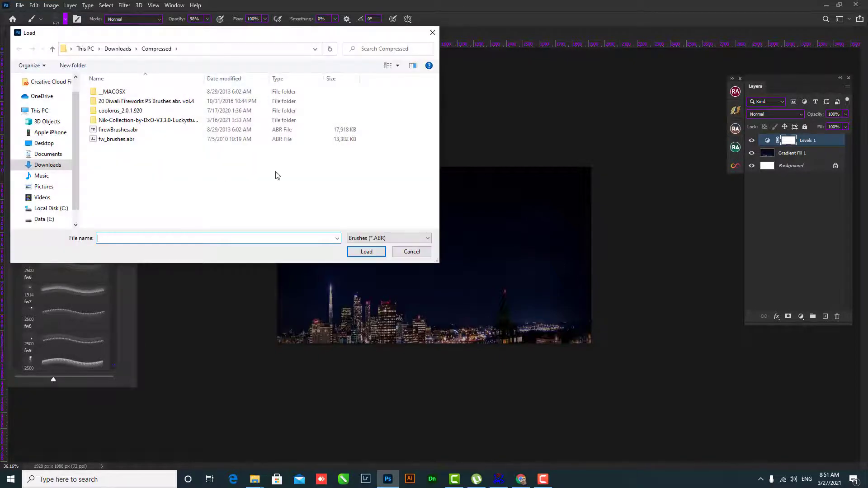
pyautogui.click(118, 130)
pyautogui.click(366, 251)
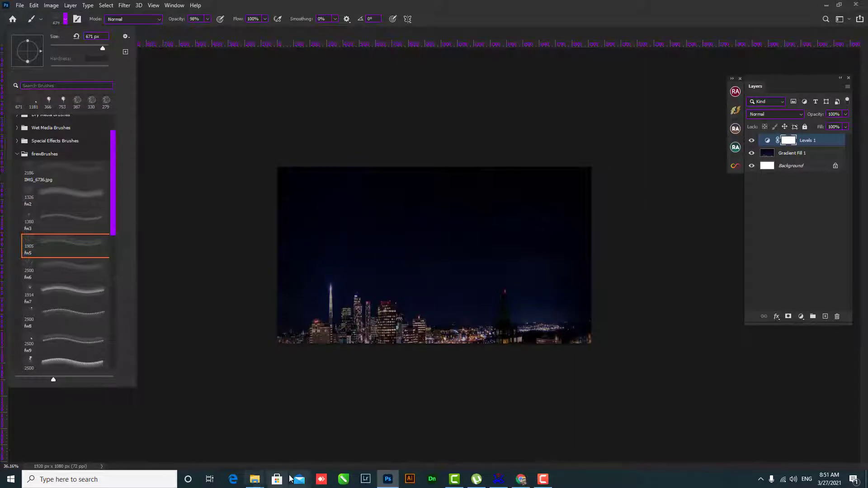
# Open firewBrushes.abr in Photoshop from the Compressed folder in File Explorer.
pyautogui.click(255, 479)
pyautogui.click(273, 454)
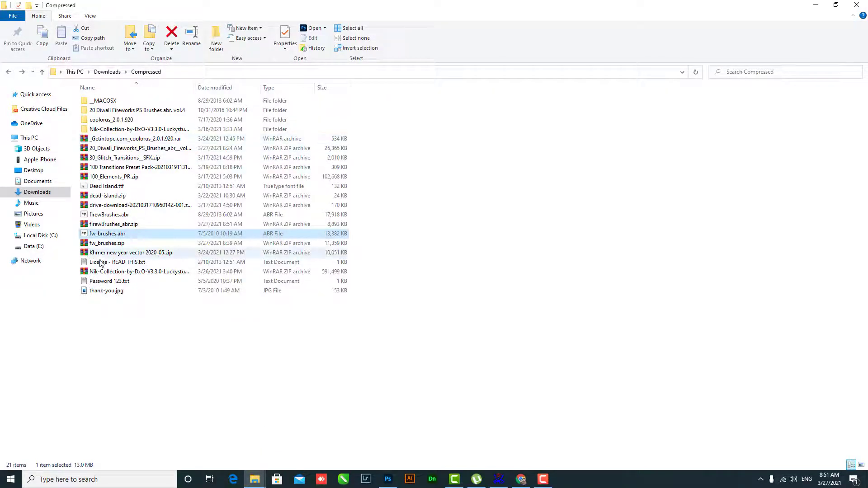
pyautogui.rightClick(98, 219)
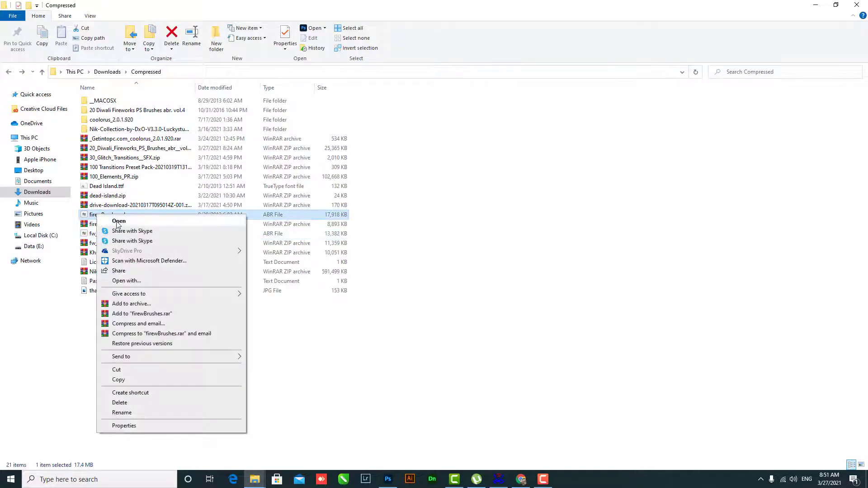
pyautogui.click(116, 221)
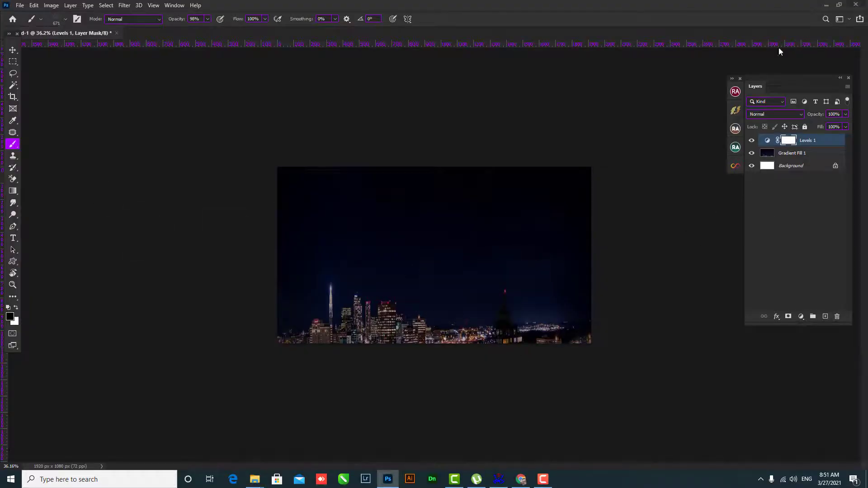
# Merge Levels 1 with Gradient Fill 1 using Ctrl+E, then delete the firewBrushes 2 brush group.
pyautogui.keyDown('shift'); pyautogui.click(804, 153); pyautogui.keyUp('shift')
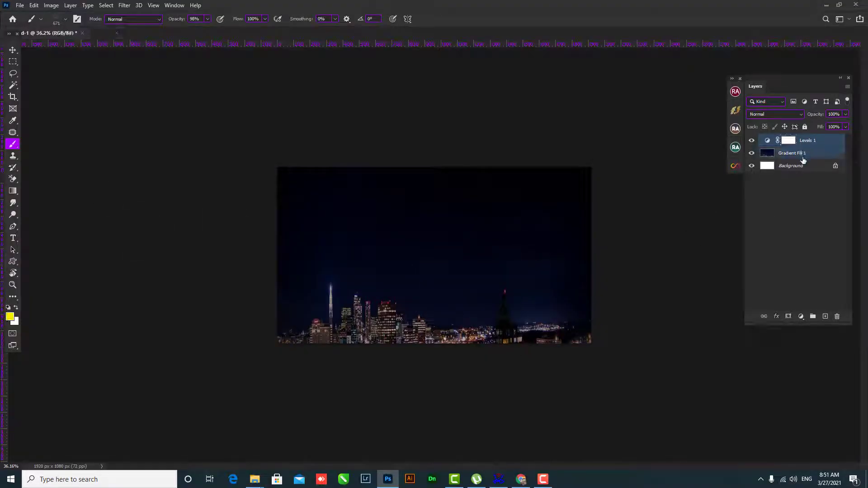
pyautogui.hotkey('ctrl', 'e')
pyautogui.click(66, 19)
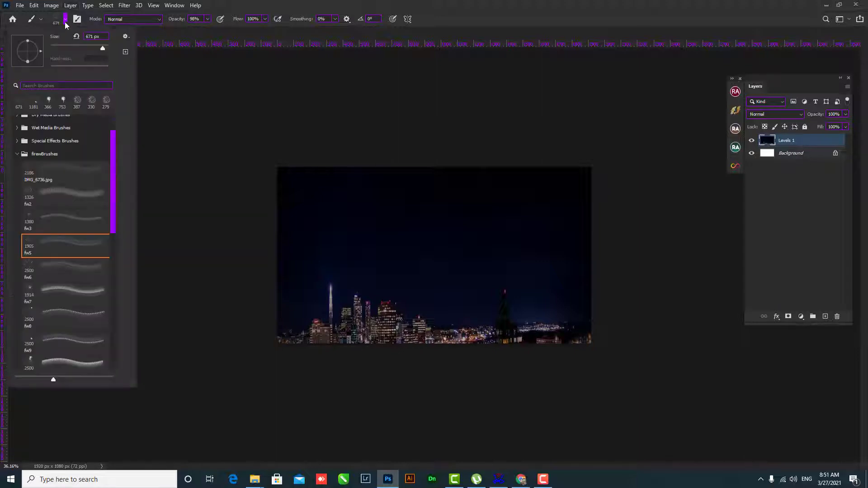
pyautogui.moveTo(114, 172); pyautogui.dragTo(126, 377)
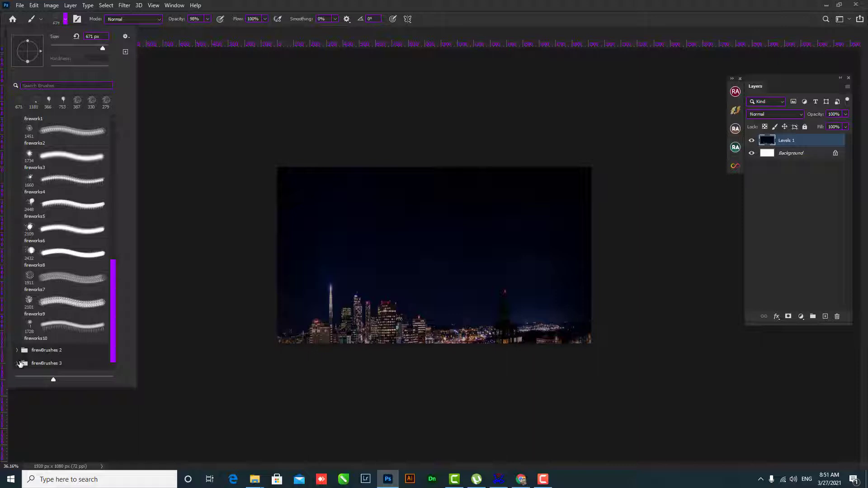
pyautogui.click(41, 353)
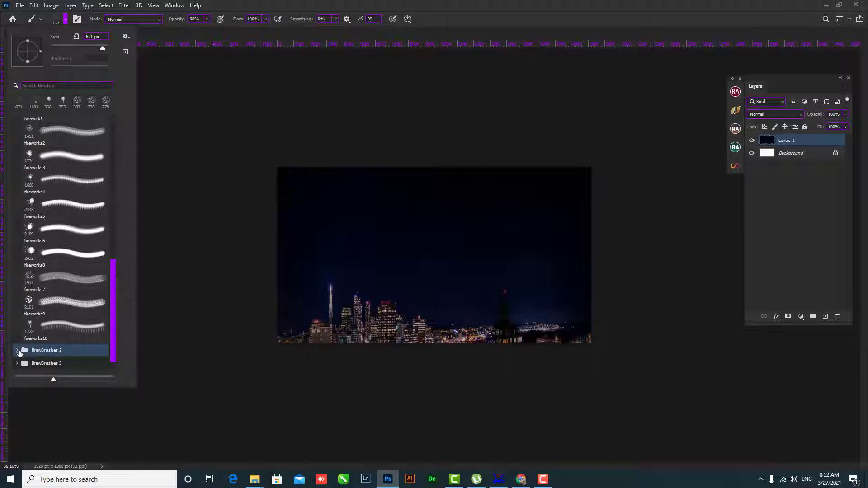
pyautogui.rightClick(74, 355)
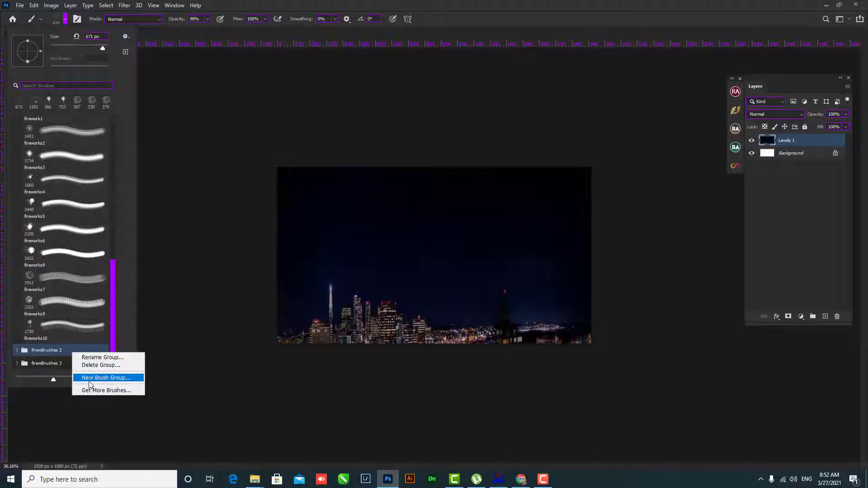
pyautogui.click(92, 364)
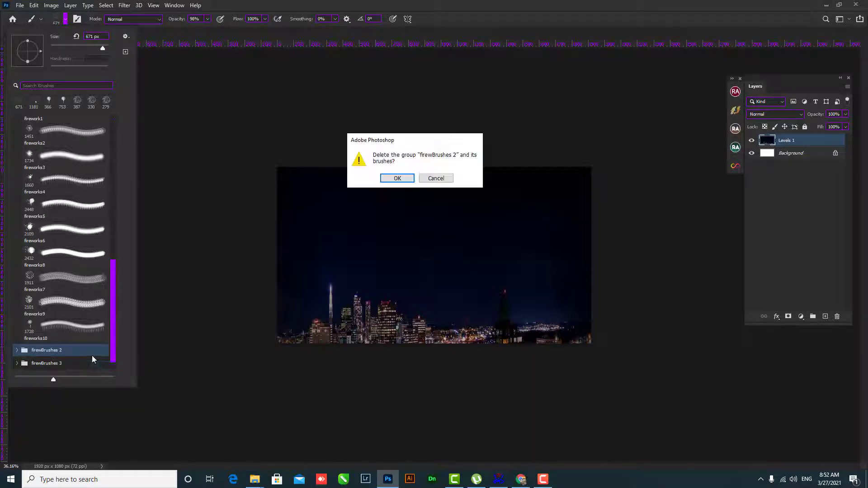
pyautogui.click(396, 179)
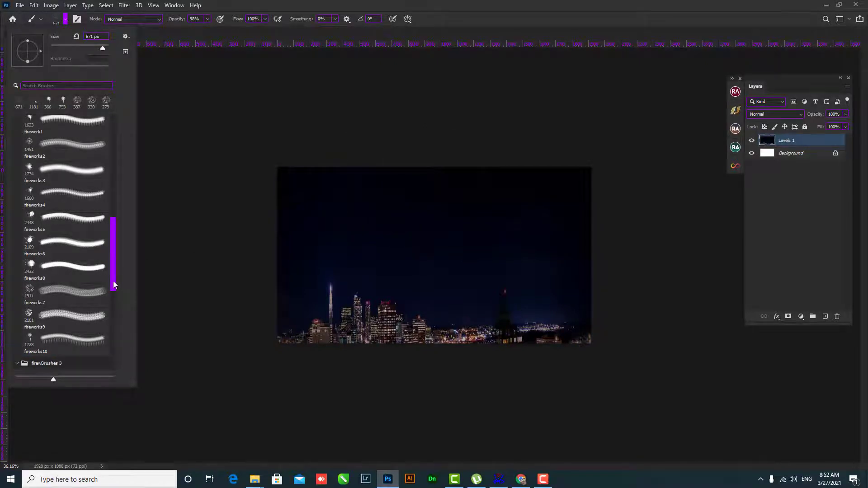
pyautogui.scroll(-5, 101, 337)
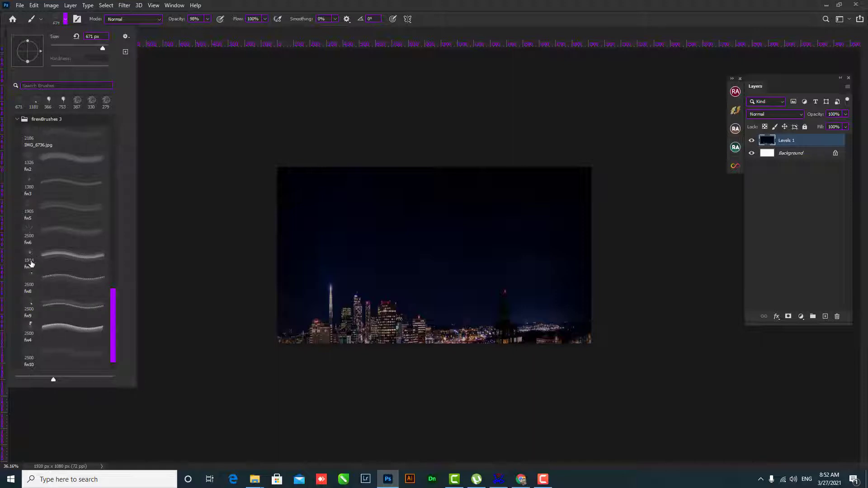
# Stamp a yellow fw2 firework burst at 850 px, trying Screen blend then undoing it.
pyautogui.click(29, 156)
pyautogui.moveTo(482, 221); pyautogui.dragTo(482, 238)
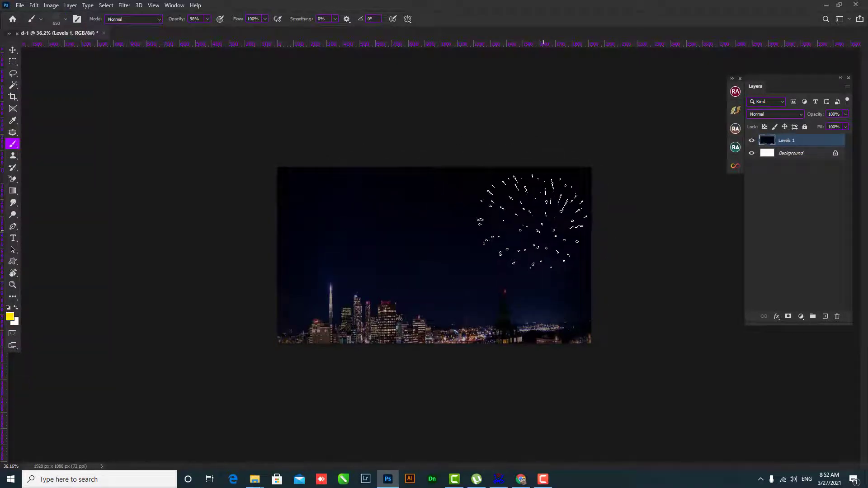
pyautogui.click(532, 221)
pyautogui.click(532, 221)
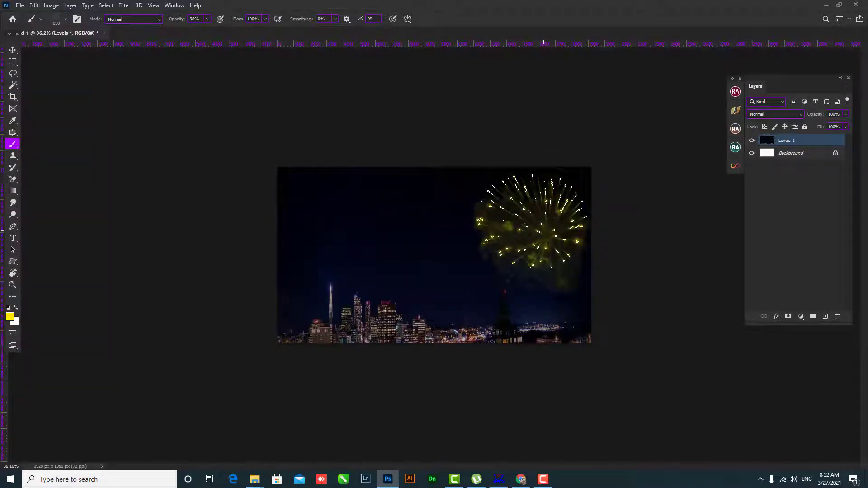
pyautogui.click(773, 113)
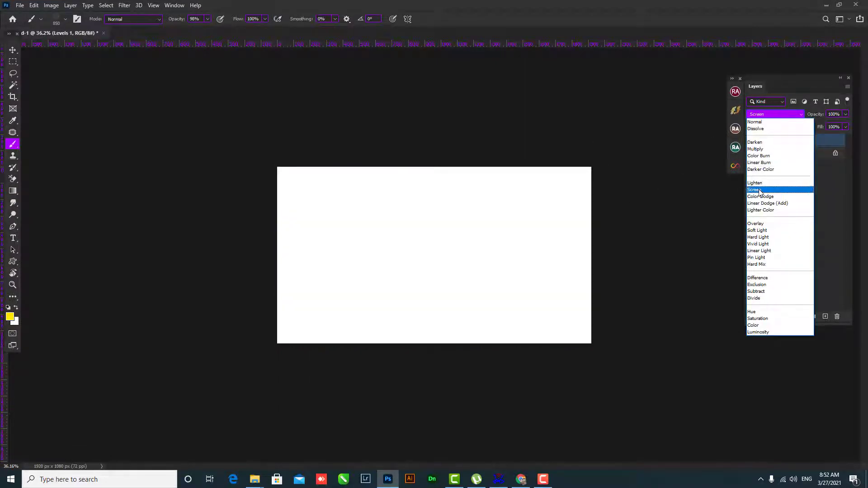
pyautogui.click(759, 190)
pyautogui.hotkey('ctrl', 'z')
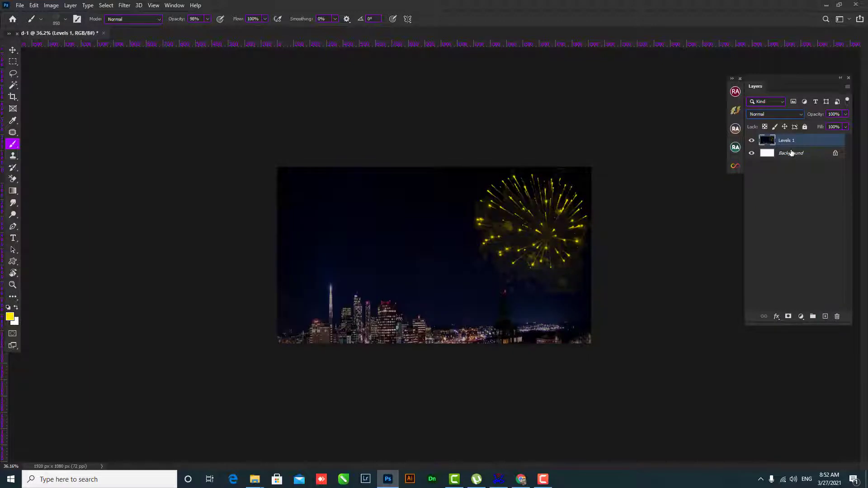
# Paint a yellow firework on a new layer, set it to Screen, then delete that layer.
pyautogui.click(826, 317)
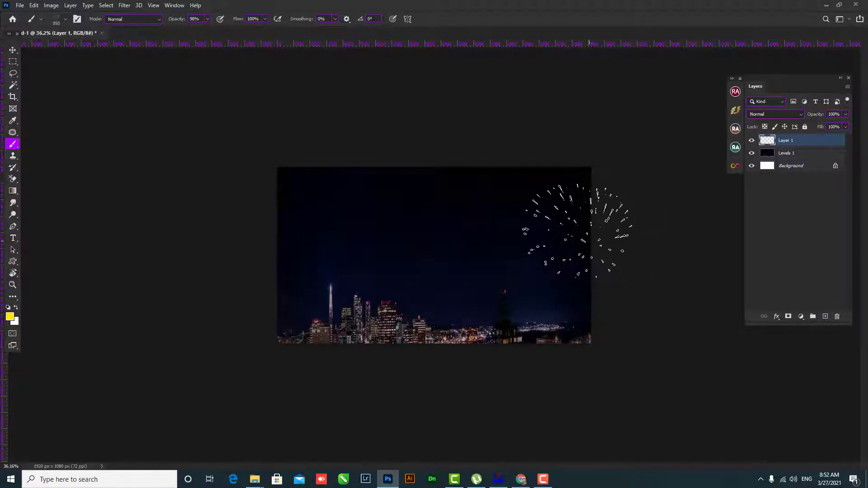
pyautogui.click(578, 228)
pyautogui.click(579, 229)
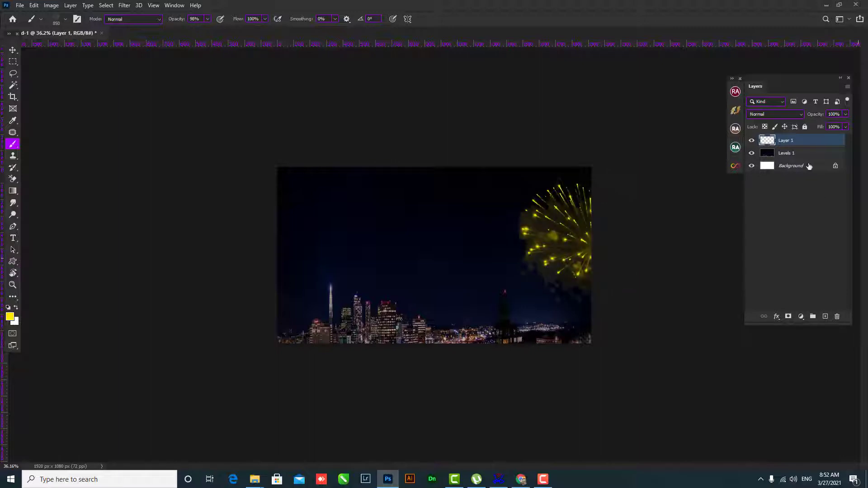
pyautogui.click(767, 113)
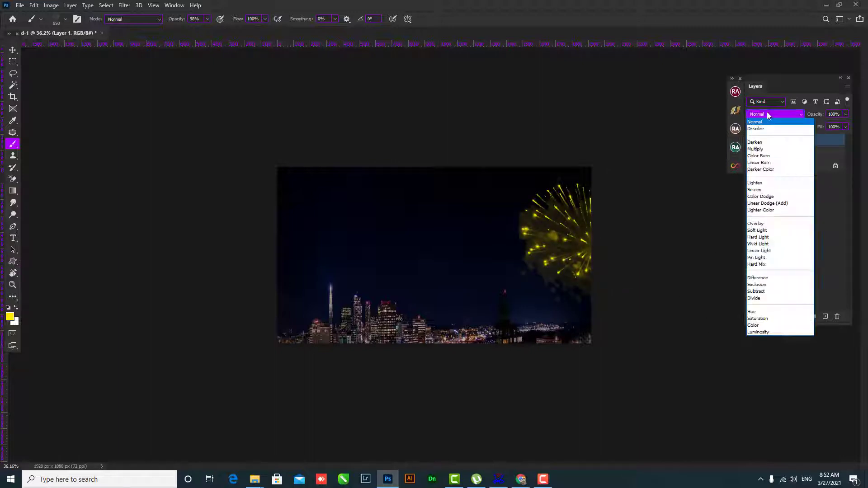
pyautogui.click(753, 190)
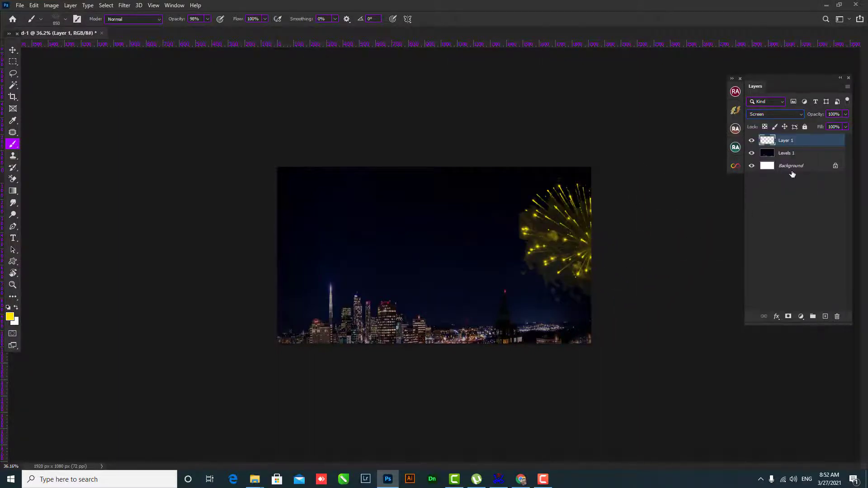
pyautogui.moveTo(795, 143); pyautogui.dragTo(837, 316)
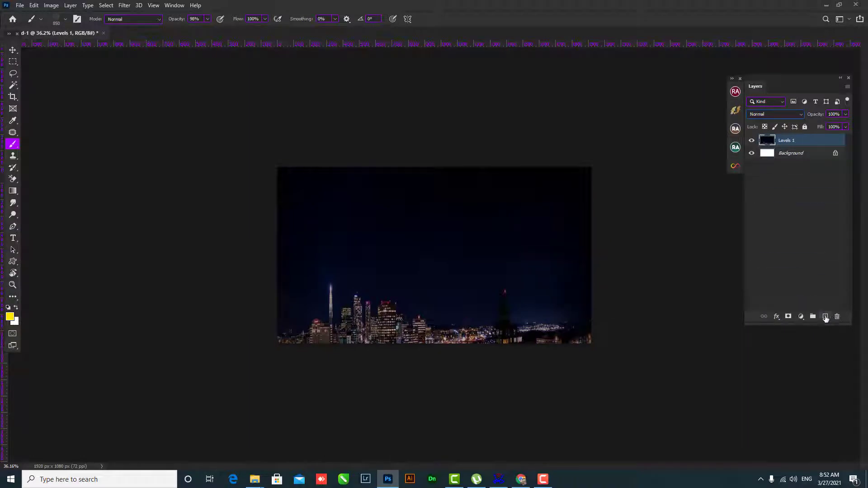
# On a new layer, stamp a yellow IMG_6736 firework burst in the upper-right sky.
pyautogui.click(824, 317)
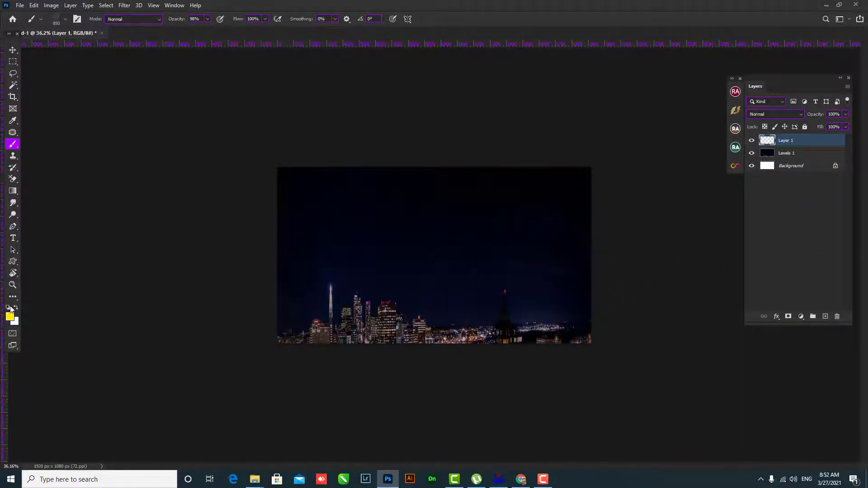
pyautogui.click(66, 21)
pyautogui.click(66, 138)
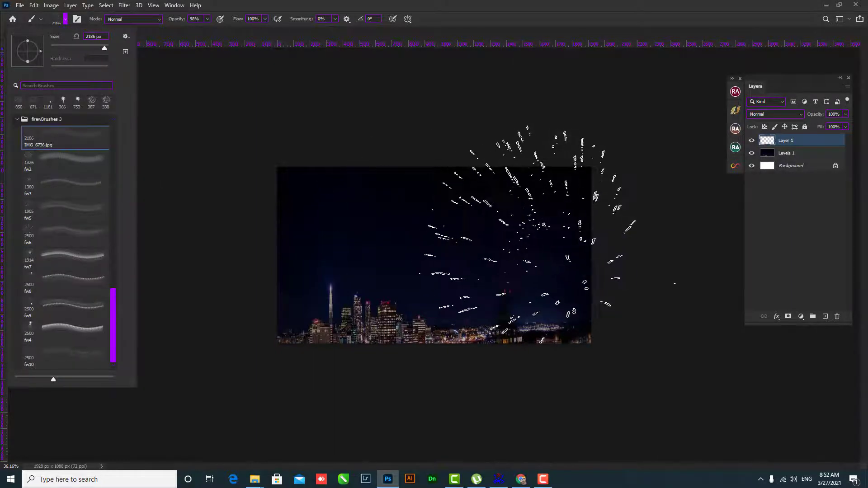
pyautogui.press('Escape')
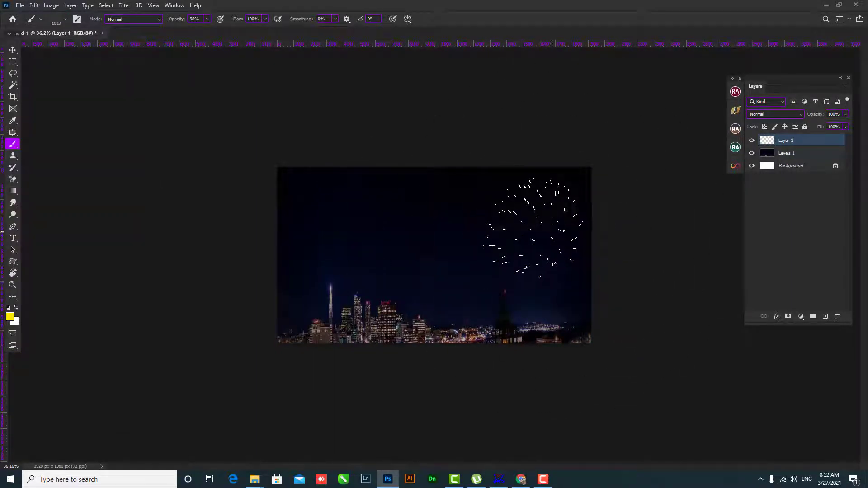
pyautogui.click(534, 227)
# Set the foreground colour to bright green and return to the Brush tool.
pyautogui.click(10, 317)
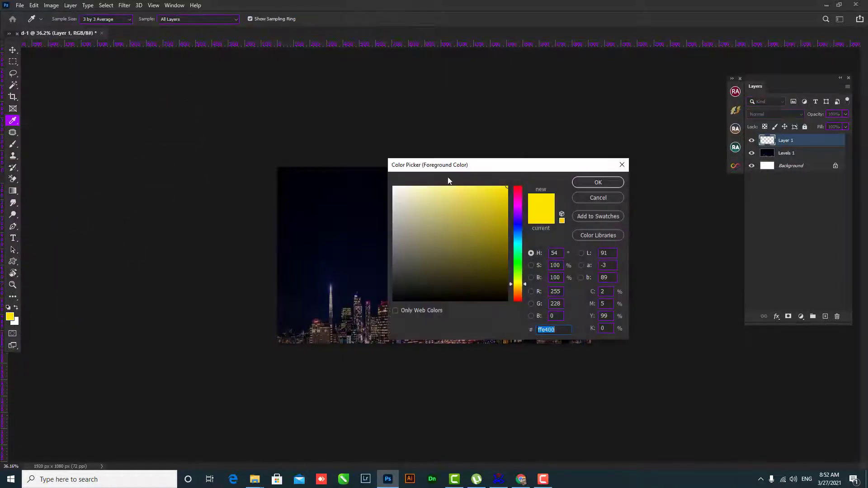
pyautogui.click(514, 268)
pyautogui.click(518, 242)
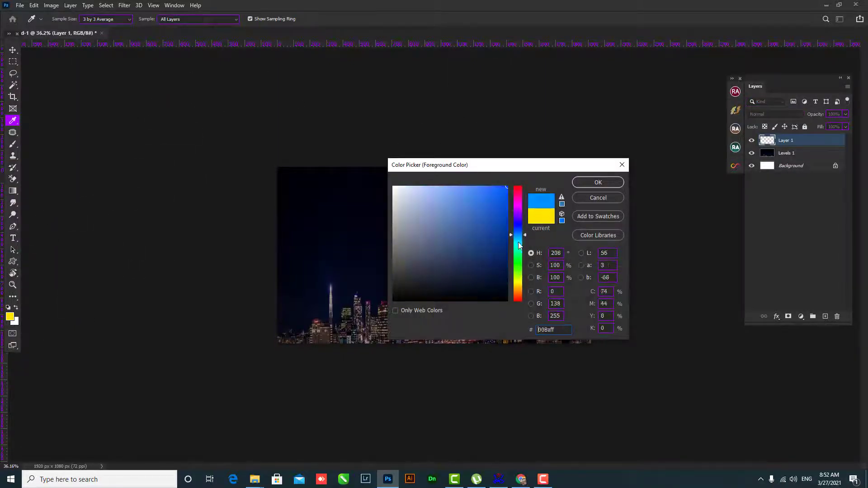
pyautogui.click(519, 277)
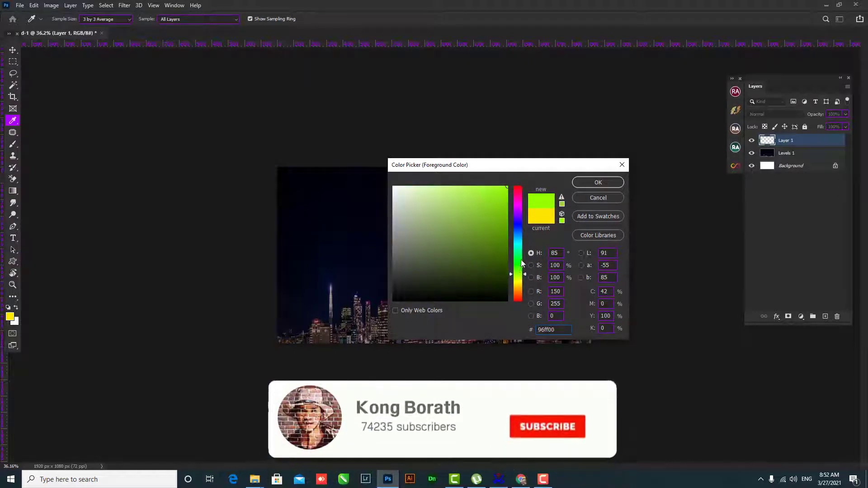
pyautogui.click(519, 259)
pyautogui.click(585, 181)
pyautogui.press('b')
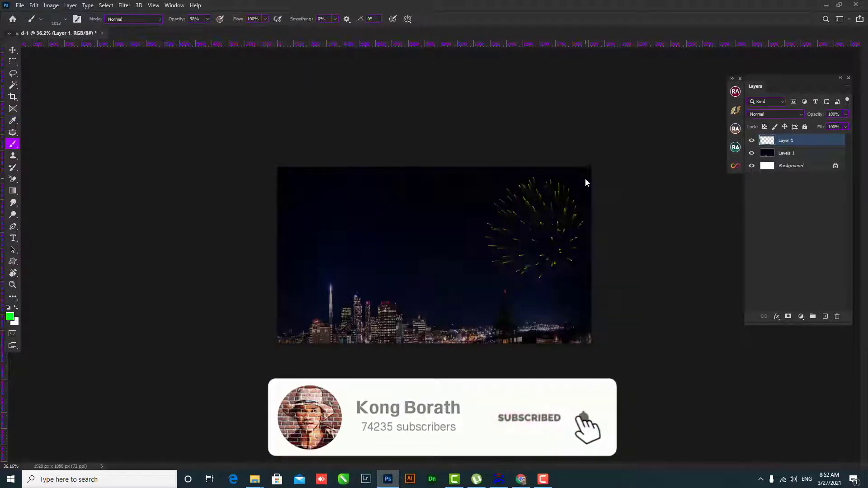
# Rotate the brush tip angle and stamp a green firework in the upper-left sky.
pyautogui.click(65, 19)
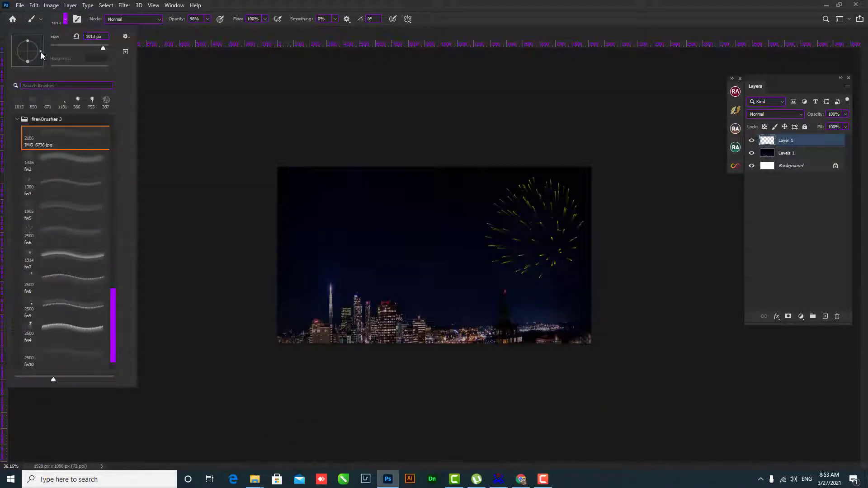
pyautogui.moveTo(41, 53); pyautogui.dragTo(33, 63)
pyautogui.press('Escape')
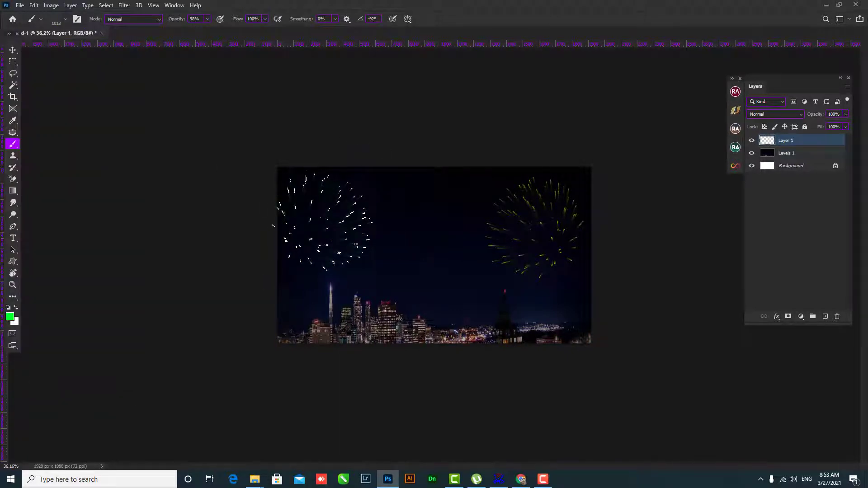
pyautogui.click(322, 220)
# Try firework brushes fw2, fw3, fw5 and fw6, shrink to about 609 px, then pick fw10.
pyautogui.click(66, 18)
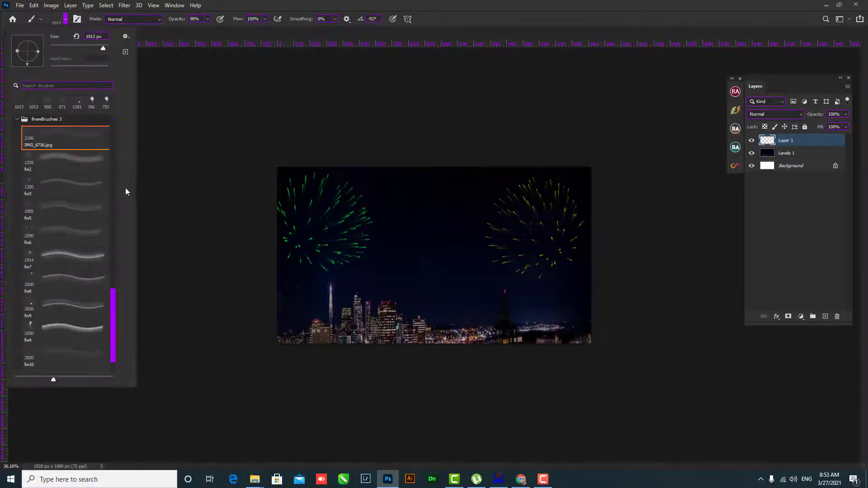
pyautogui.click(31, 161)
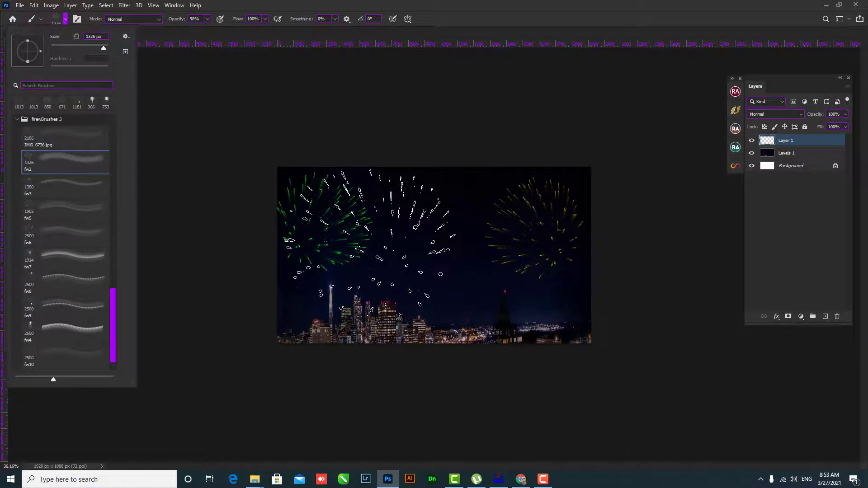
pyautogui.click(27, 196)
pyautogui.click(29, 212)
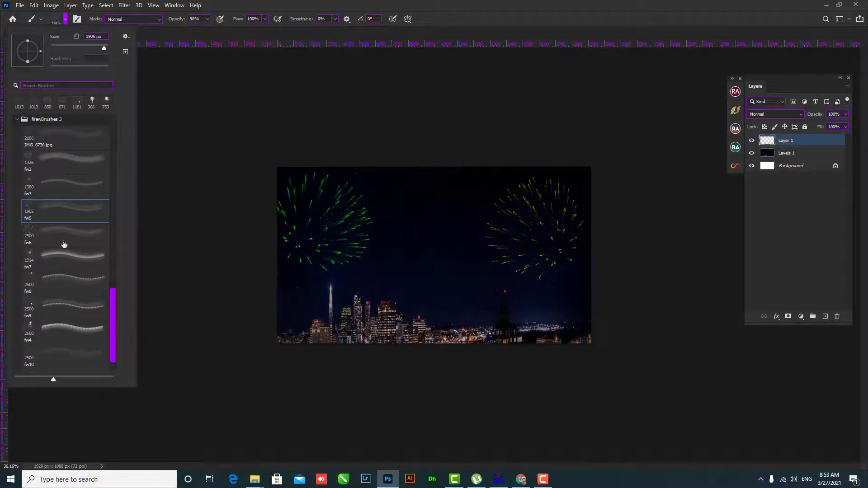
pyautogui.click(31, 233)
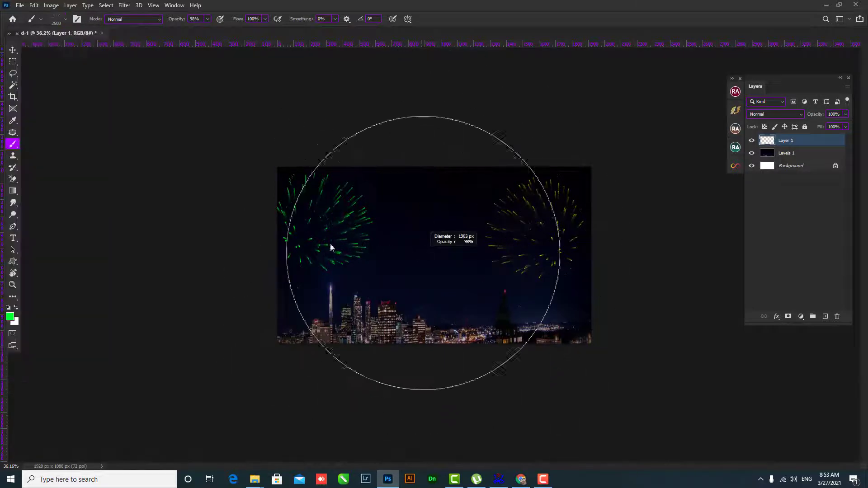
pyautogui.moveTo(425, 244); pyautogui.dragTo(405, 238)
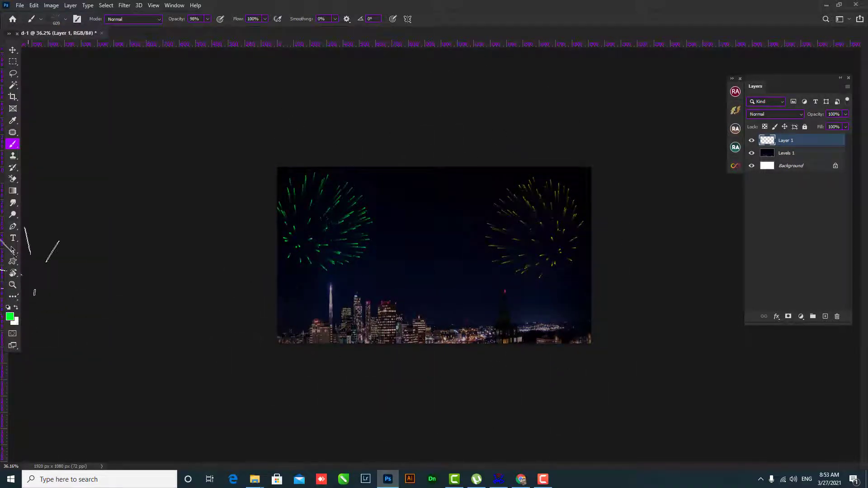
pyautogui.click(66, 19)
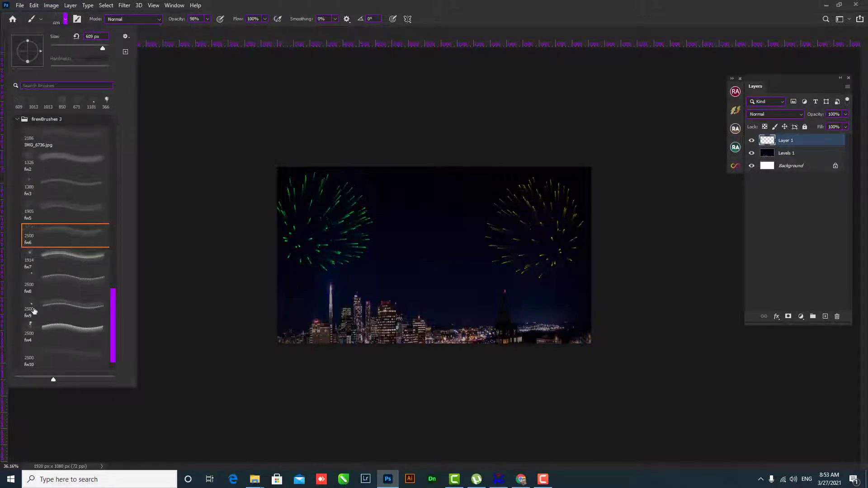
pyautogui.click(28, 357)
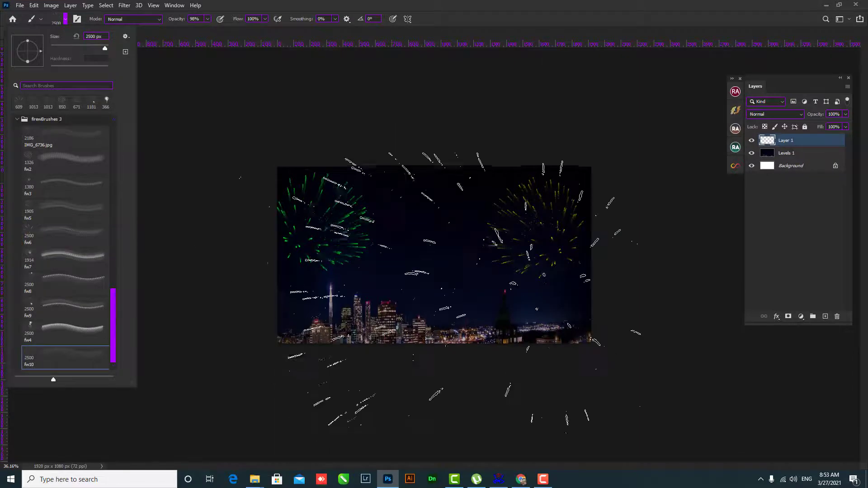
pyautogui.press('Return')
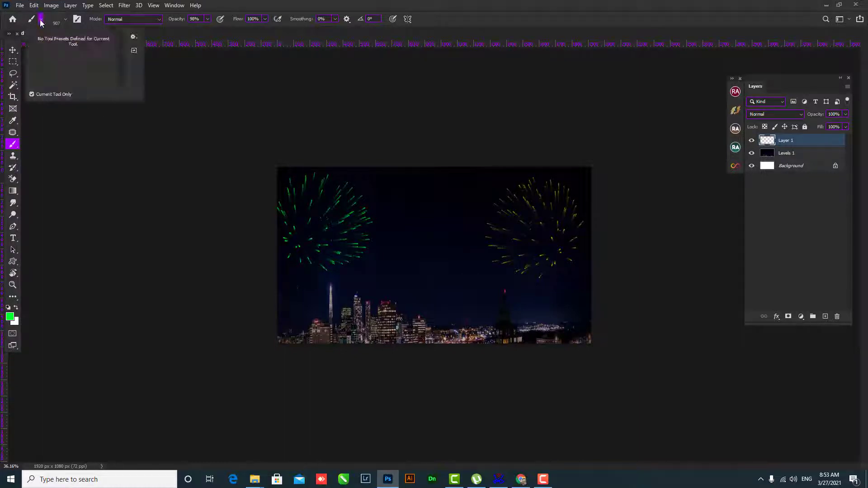
# Switch to the fw9 firework brush and resize it from 387 px up to 1715 px.
pyautogui.click(65, 19)
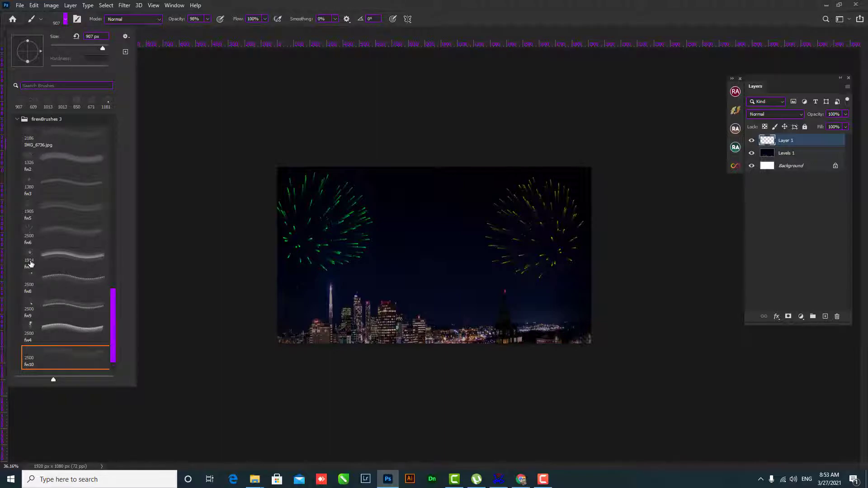
pyautogui.click(31, 308)
pyautogui.click(483, 347)
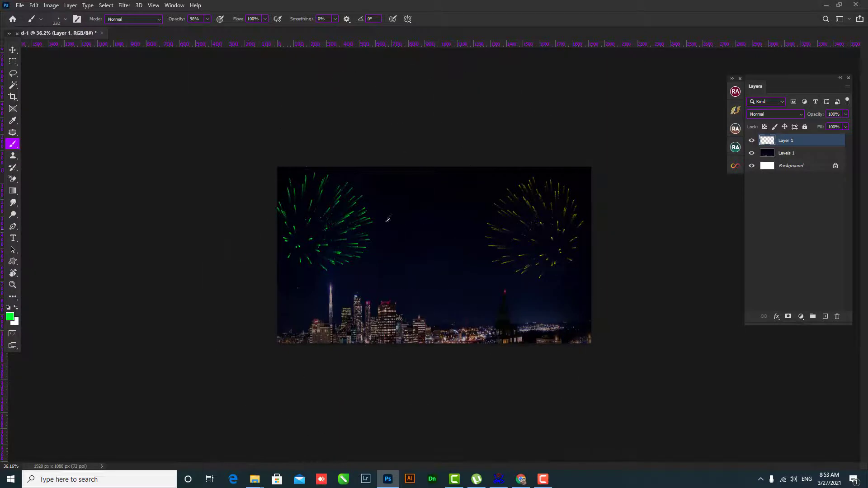
pyautogui.moveTo(456, 217); pyautogui.dragTo(429, 216)
pyautogui.moveTo(433, 298); pyautogui.dragTo(567, 302)
pyautogui.click(67, 20)
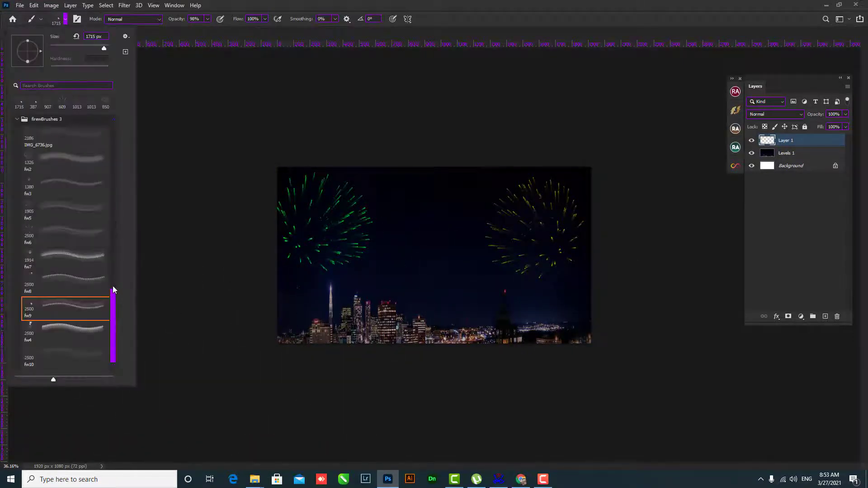
pyautogui.moveTo(113, 298); pyautogui.dragTo(121, 127)
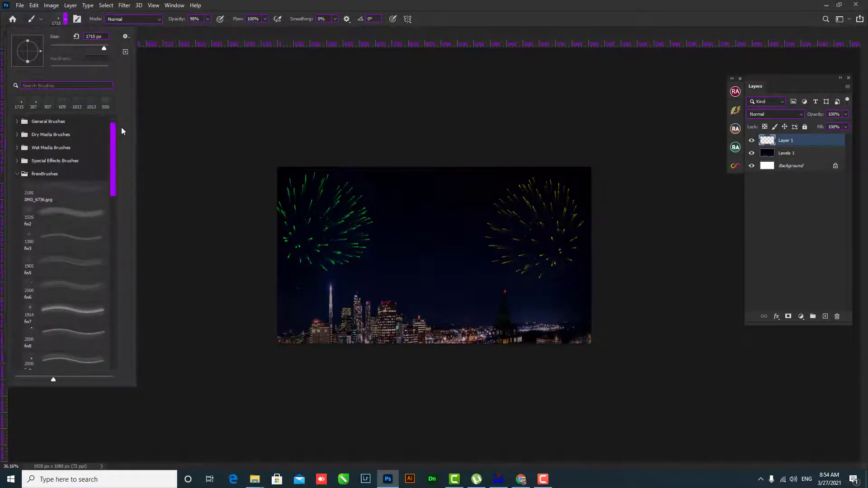
# Select the fireworks3 brush from the fw_brushes set, test-stamping and undoing a centre burst.
pyautogui.click(17, 174)
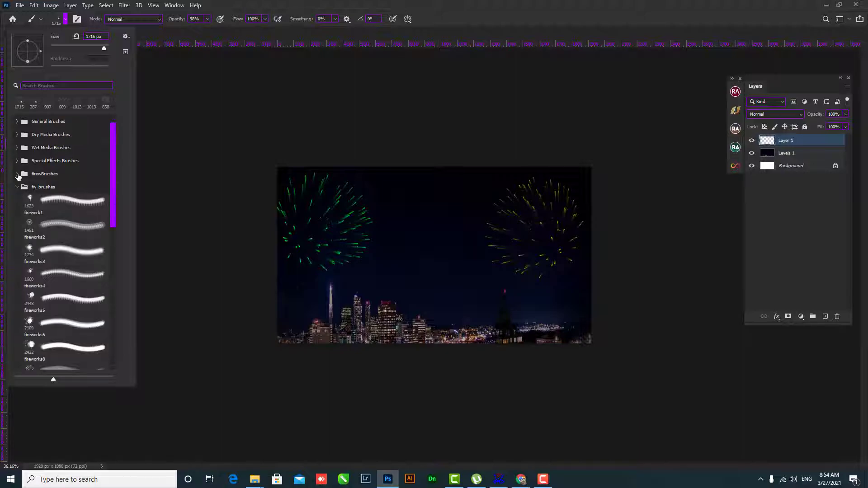
pyautogui.click(31, 251)
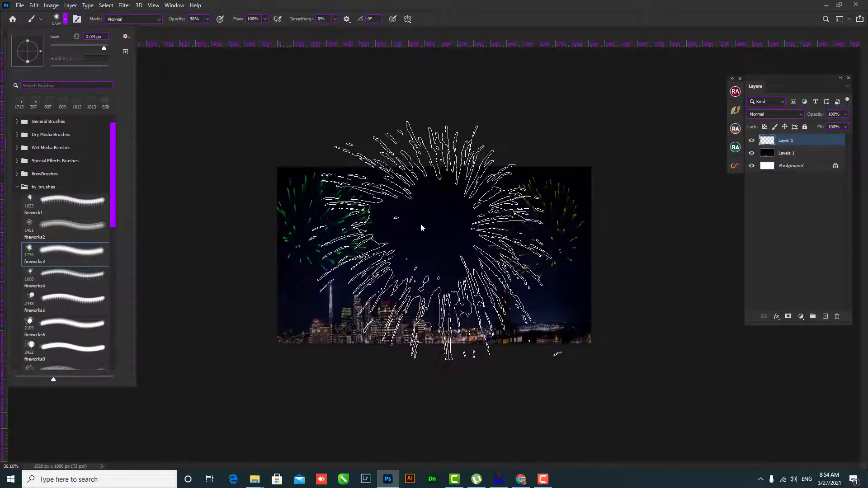
pyautogui.click(423, 233)
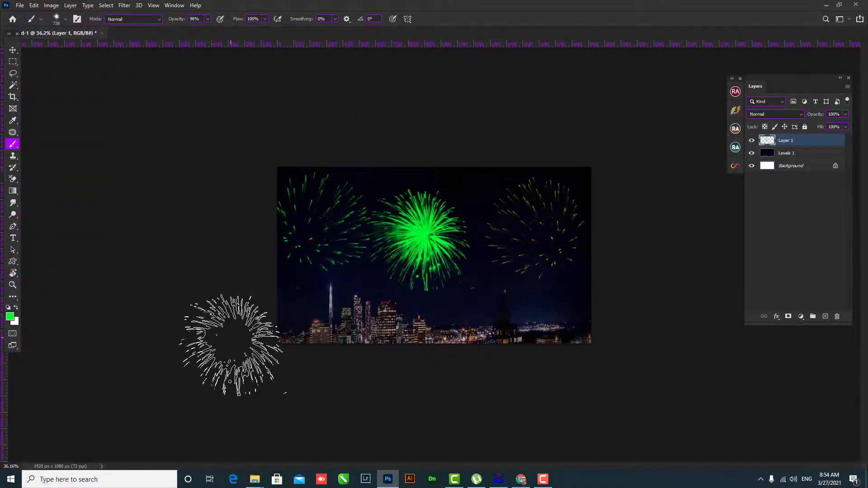
pyautogui.hotkey('ctrl', 'z')
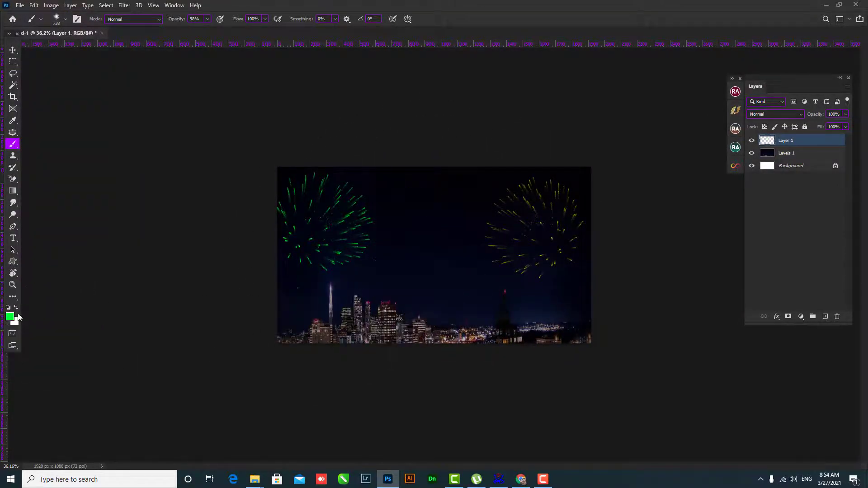
# Set the foreground paint colour to magenta in the Color Picker.
pyautogui.click(10, 317)
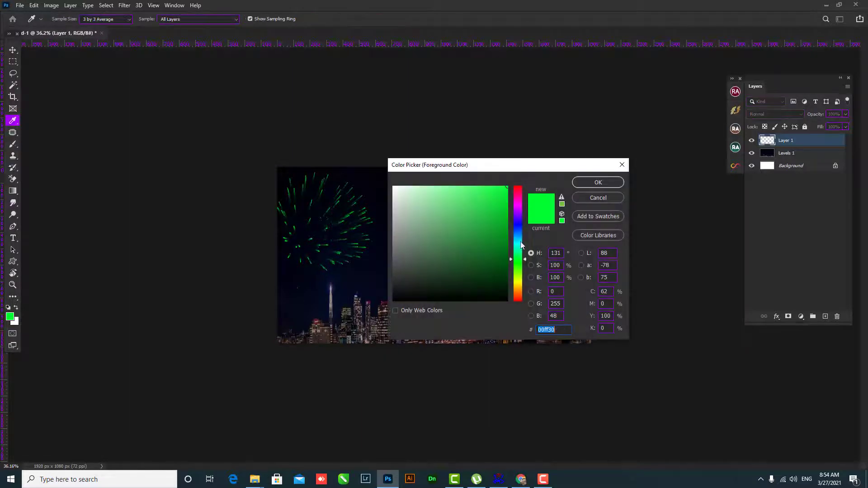
pyautogui.click(517, 277)
pyautogui.click(519, 205)
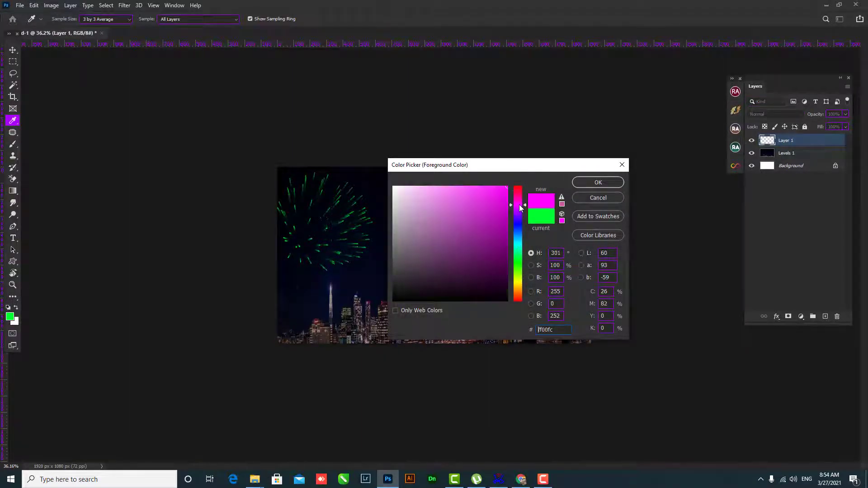
pyautogui.click(585, 184)
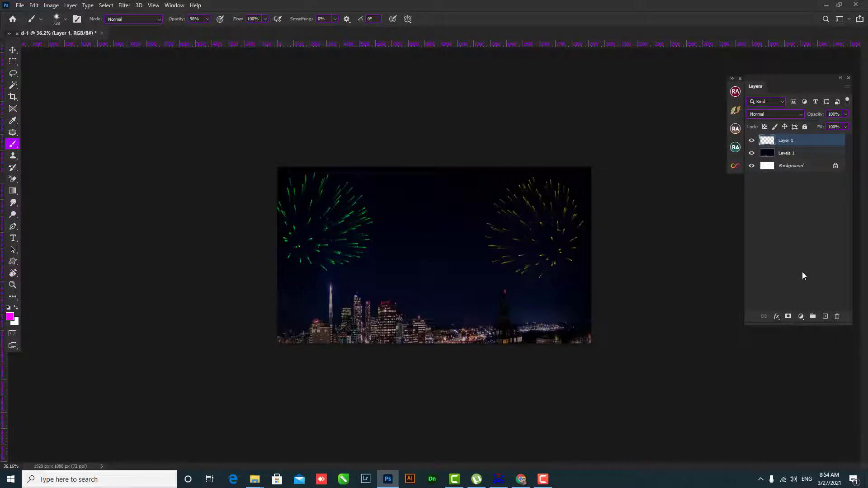
# On a new Layer 2, stamp a magenta firework in the sky centre and adjust its fill.
pyautogui.click(824, 316)
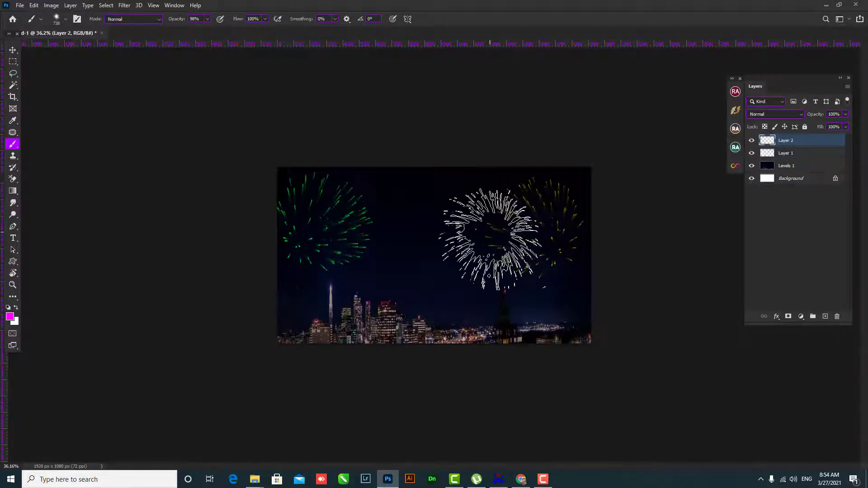
pyautogui.click(436, 235)
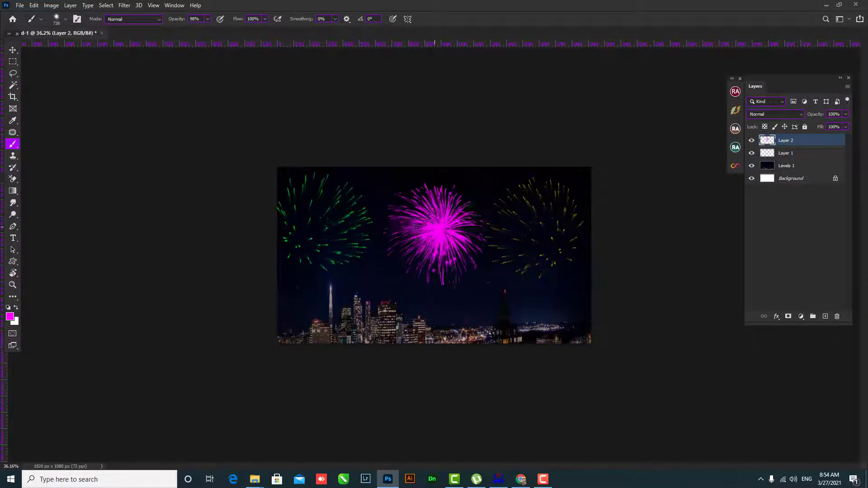
pyautogui.click(845, 127)
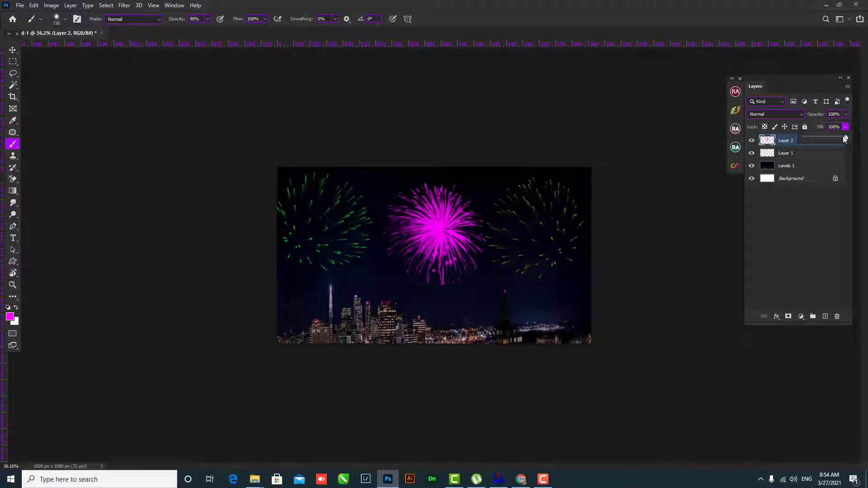
pyautogui.click(832, 140)
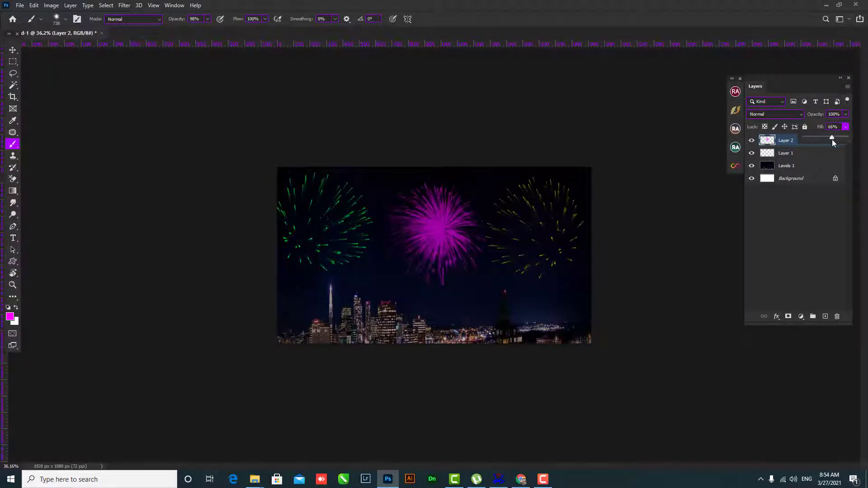
pyautogui.hotkey('ctrl', 'y')
pyautogui.hotkey('ctrl', 'z')
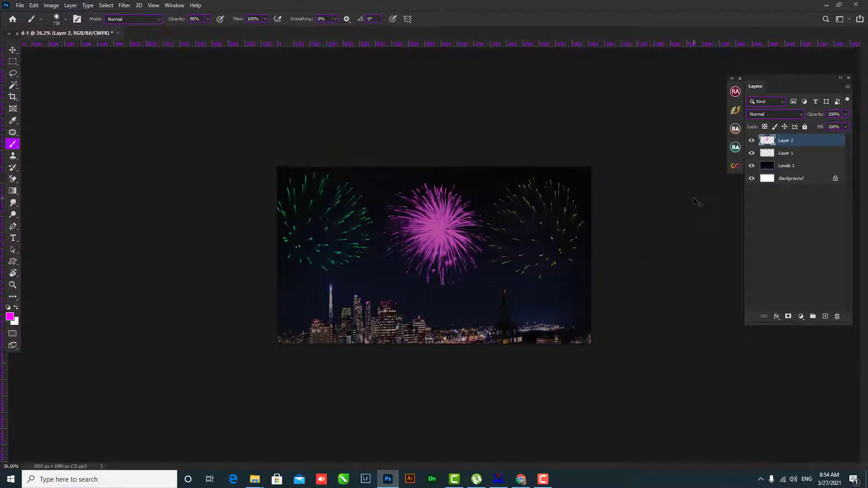
pyautogui.hotkey('ctrl', 'y')
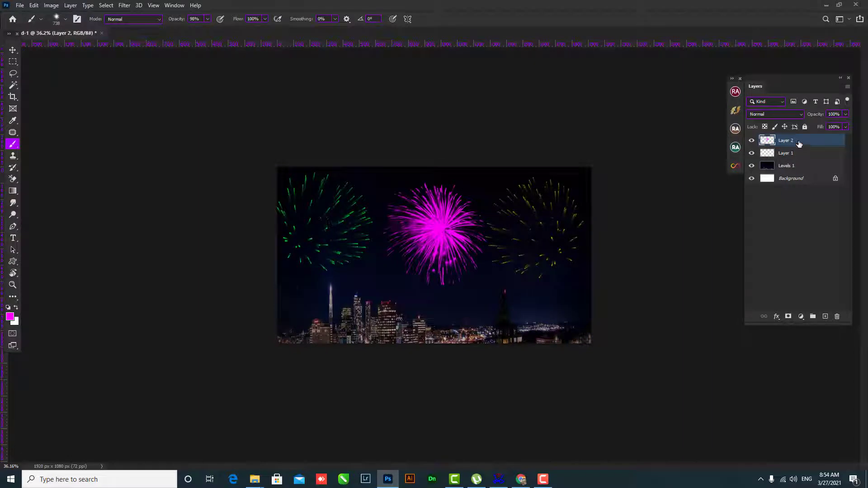
# Scale the magenta burst down to about half size and move it left and lower.
pyautogui.hotkey('ctrl', 't')
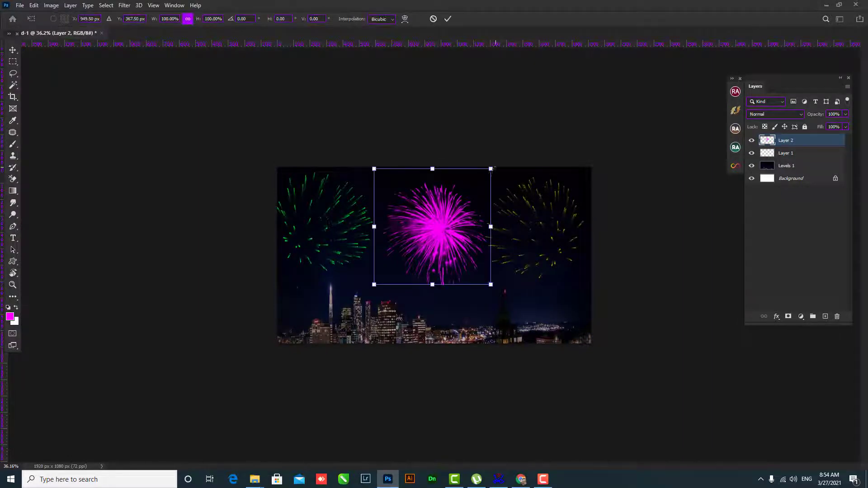
pyautogui.moveTo(491, 169); pyautogui.dragTo(406, 243)
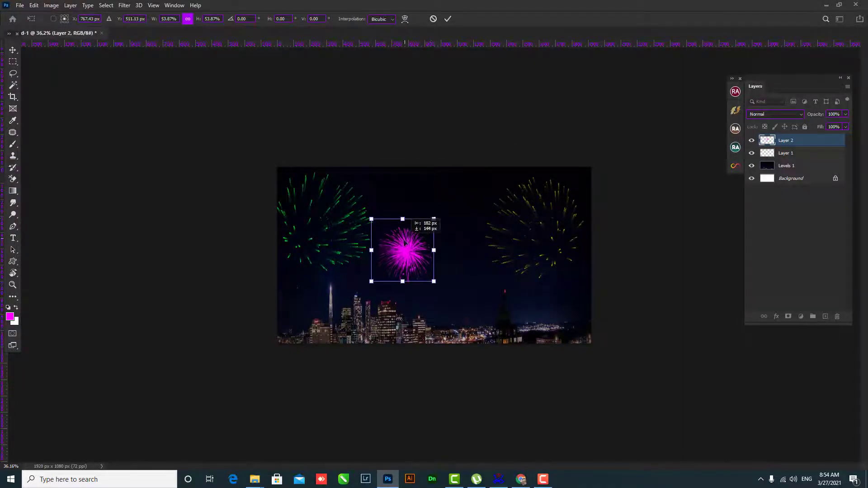
pyautogui.press('Return')
pyautogui.press('b')
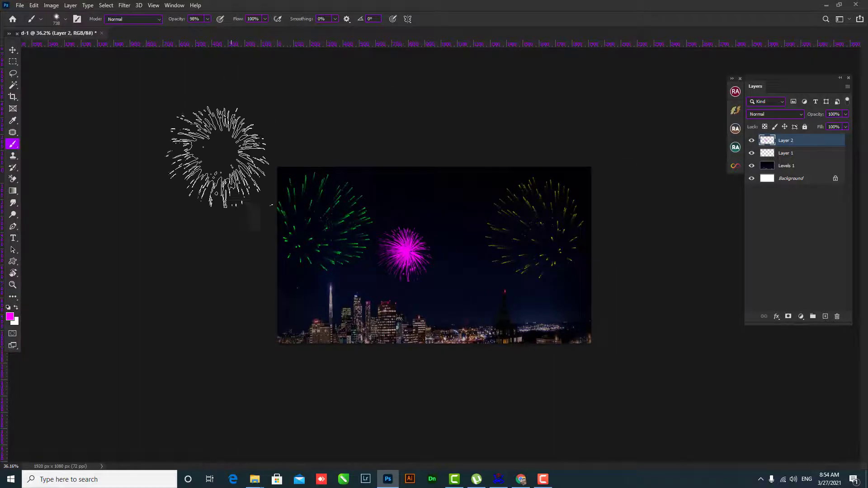
# Try a fireworks8 magenta burst right of centre, then undo it.
pyautogui.click(62, 21)
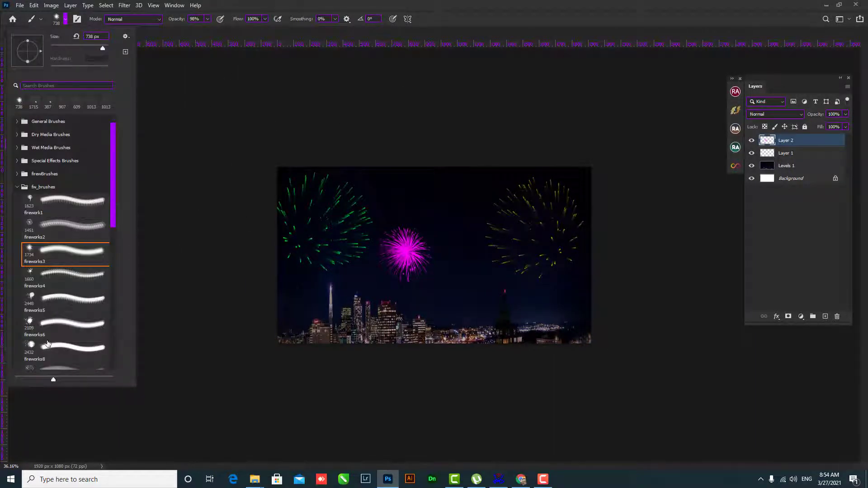
pyautogui.click(28, 349)
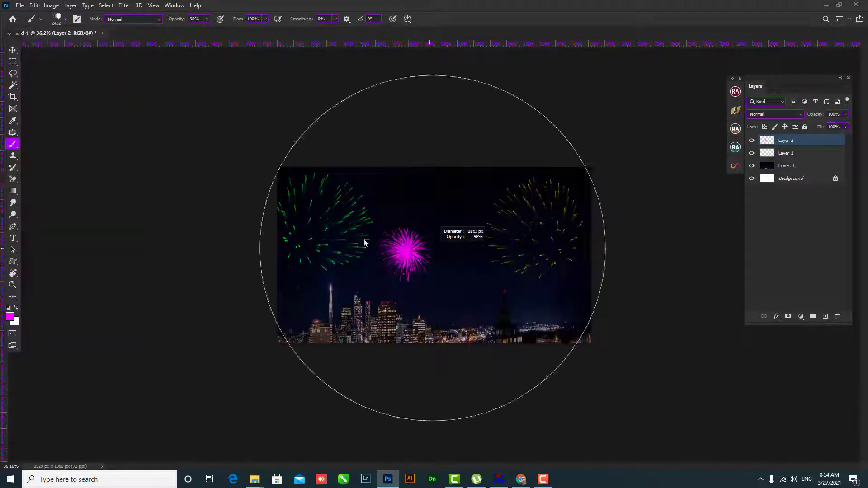
pyautogui.click(470, 292)
pyautogui.click(470, 293)
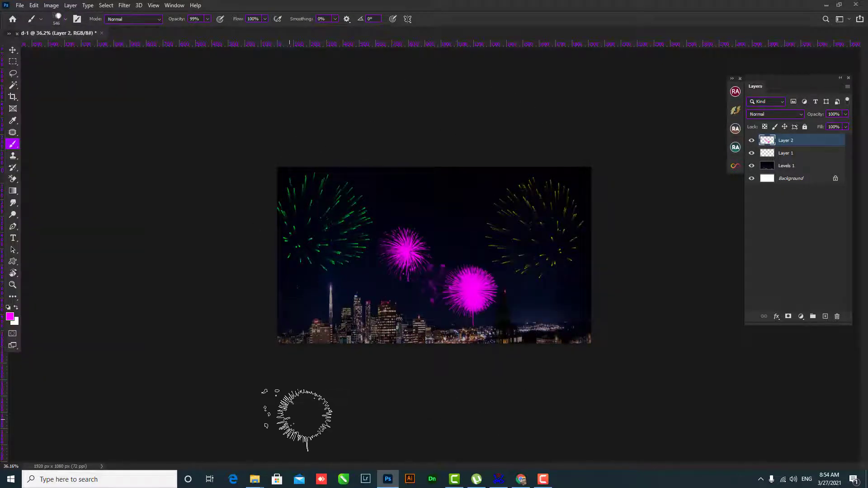
pyautogui.hotkey('ctrl', 'z')
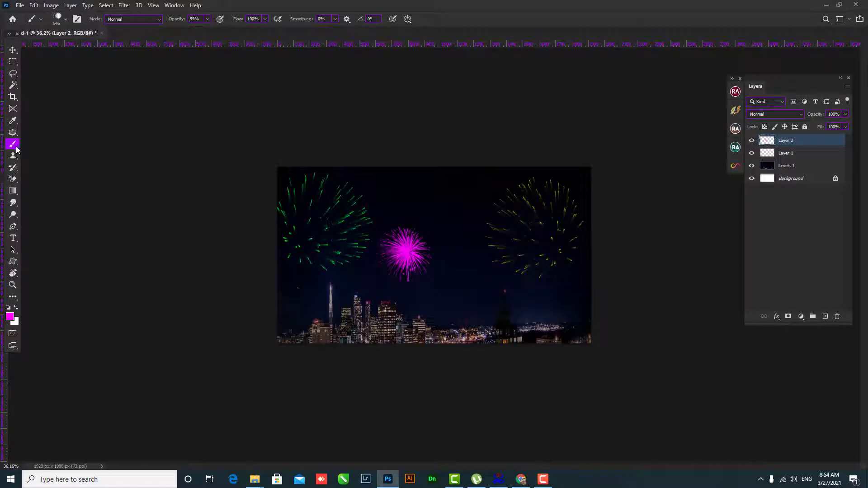
# On new Layer 3, stamp a scattered fw3 magenta burst near the top centre.
pyautogui.click(824, 318)
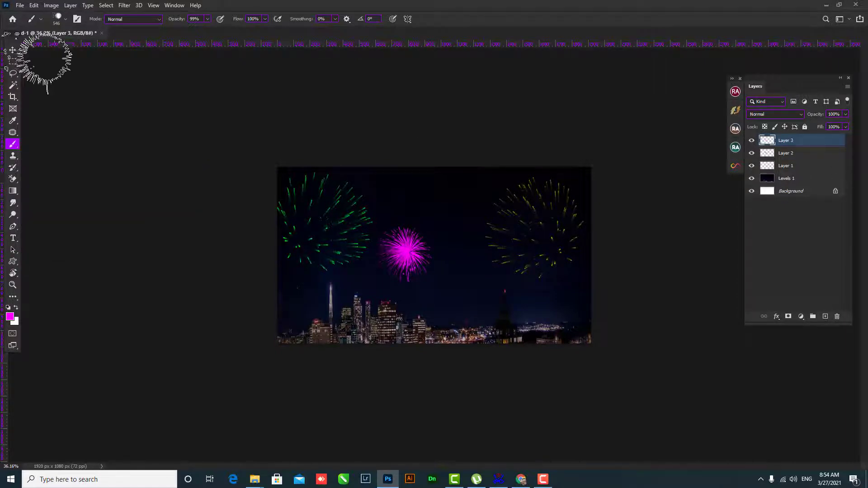
pyautogui.click(65, 19)
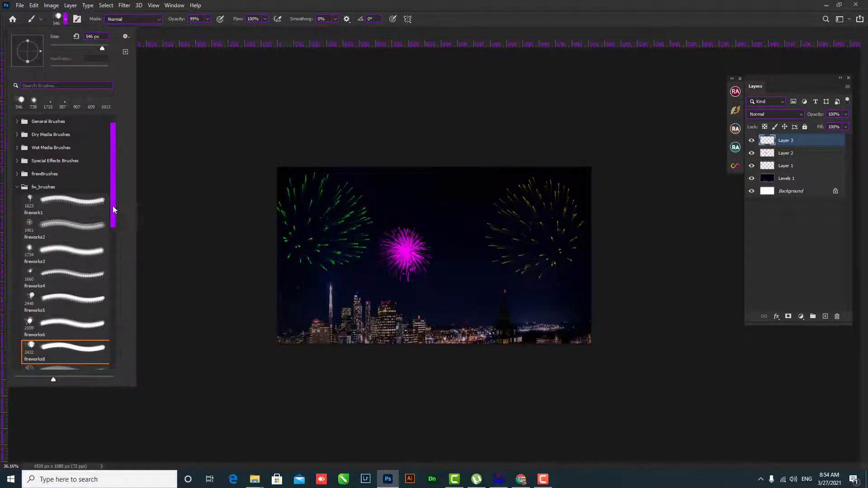
pyautogui.moveTo(113, 210); pyautogui.dragTo(116, 317)
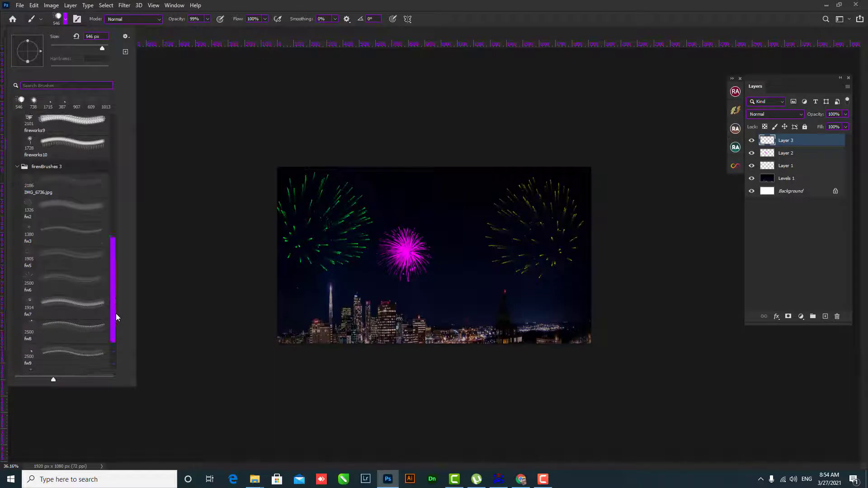
pyautogui.click(27, 233)
pyautogui.click(456, 246)
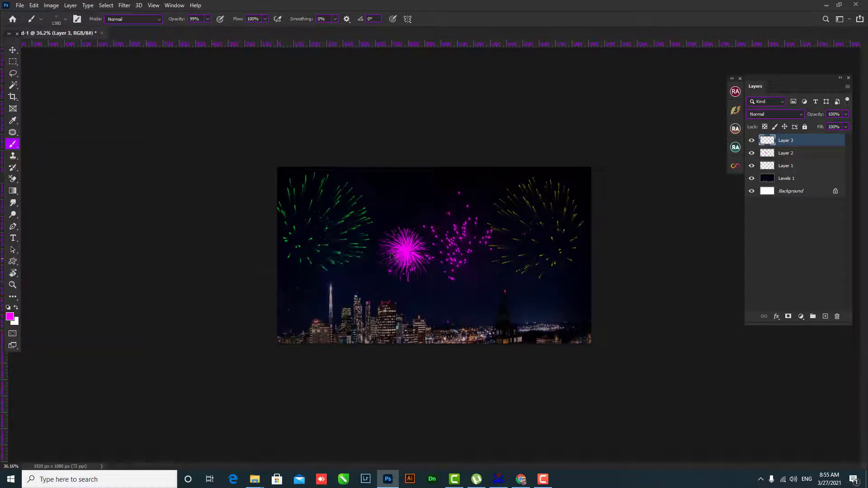
pyautogui.hotkey('ctrl', 'z')
pyautogui.click(456, 201)
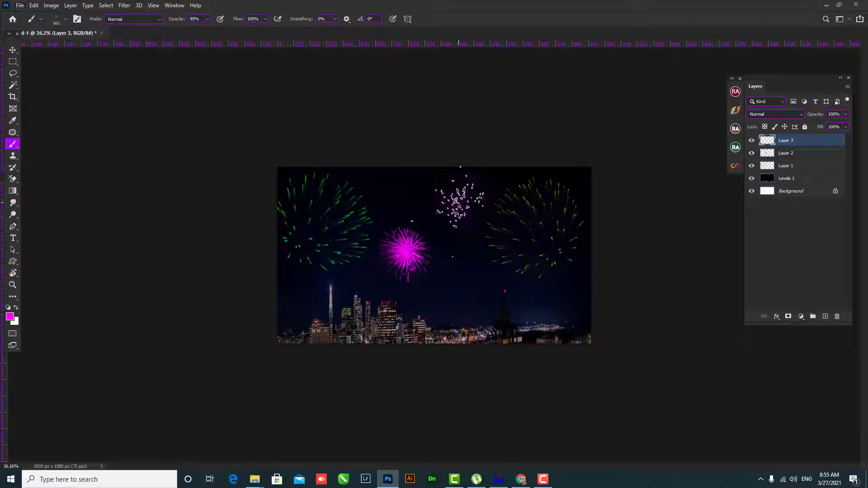
pyautogui.click(457, 199)
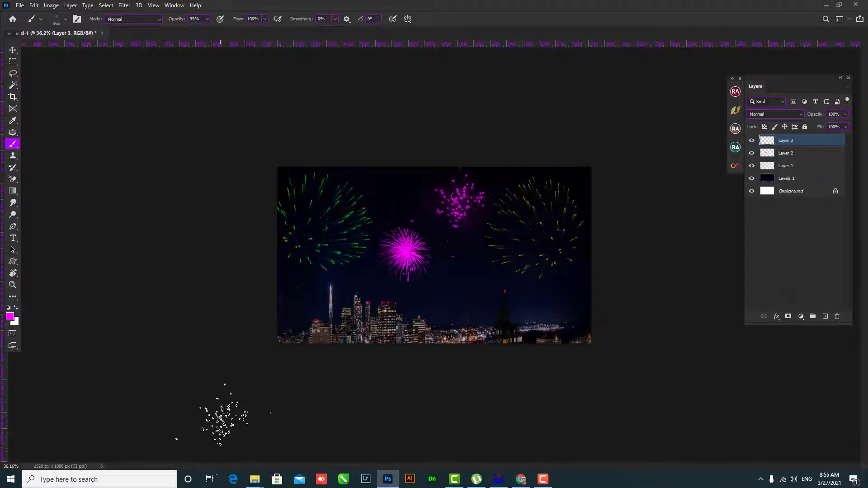
# Sample green from the existing burst and stamp green bursts at the top-left and lower-left sky.
pyautogui.moveTo(428, 301); pyautogui.dragTo(342, 276)
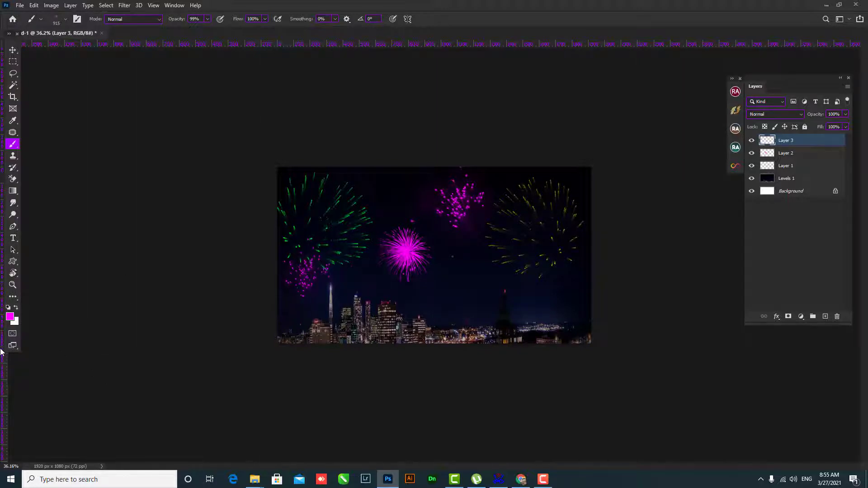
pyautogui.hotkey('ctrl', 'z')
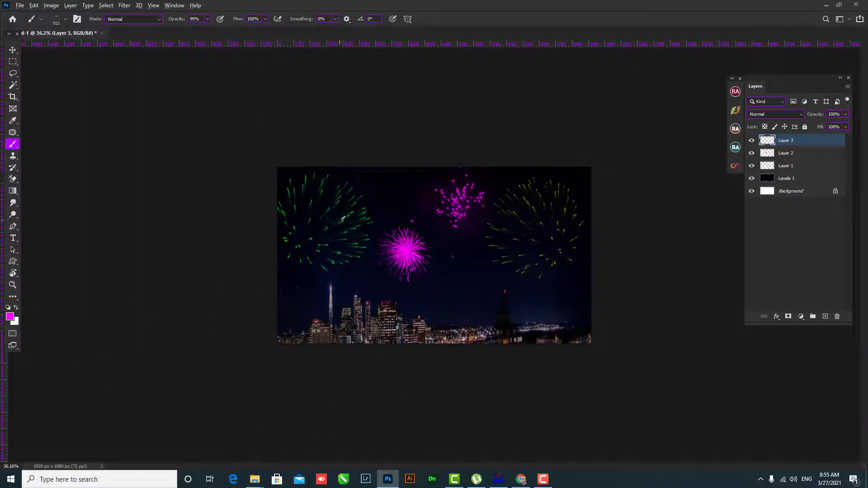
pyautogui.keyDown('alt'); pyautogui.click(352, 212); pyautogui.keyUp('alt')
pyautogui.moveTo(303, 274); pyautogui.dragTo(299, 267)
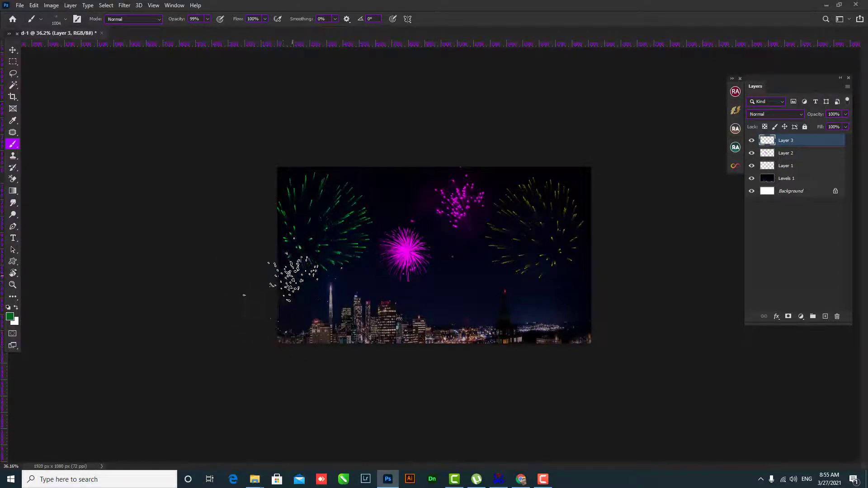
pyautogui.click(289, 273)
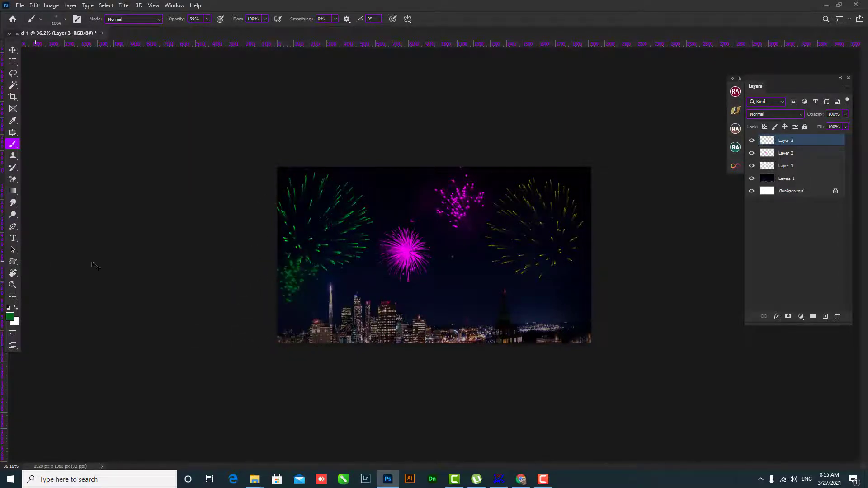
pyautogui.hotkey('ctrl', 'z')
pyautogui.click(253, 212)
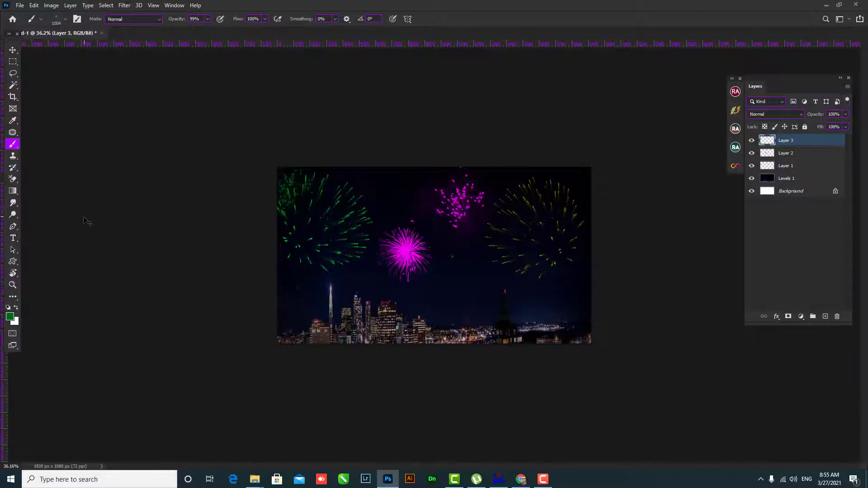
pyautogui.click(294, 263)
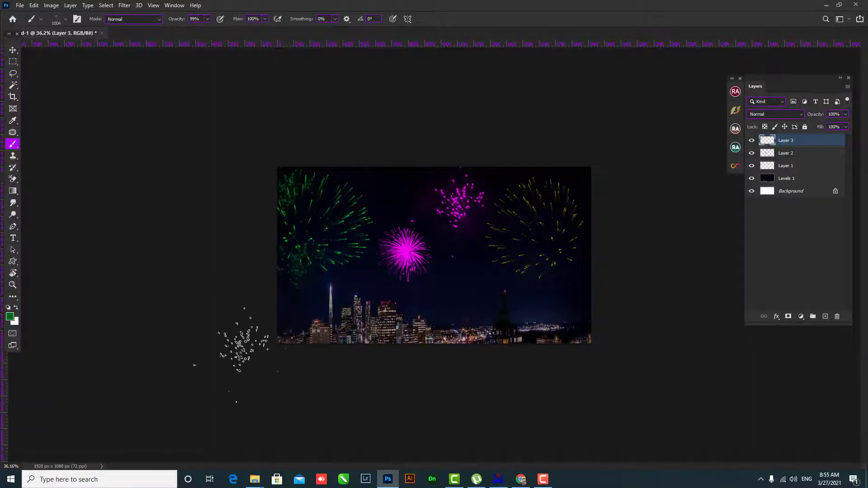
pyautogui.press(']')
pyautogui.press(']')
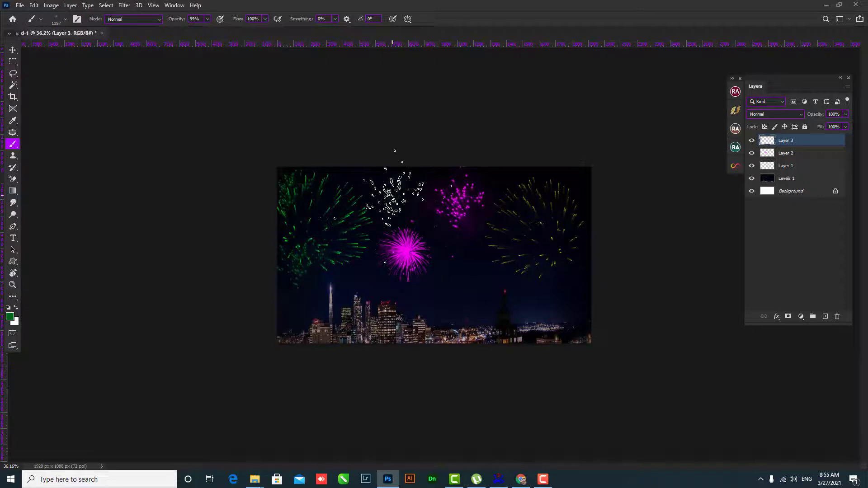
# Switch to a brighter green, enlarge the brush and stamp bright green dots over the lower-left skyline.
pyautogui.click(10, 317)
pyautogui.click(506, 188)
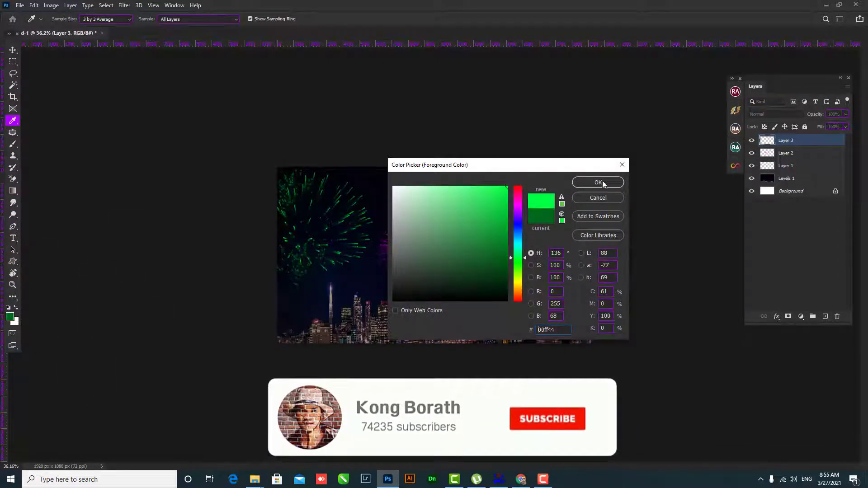
pyautogui.click(585, 180)
pyautogui.press(']')
pyautogui.press('9')
pyautogui.press('8')
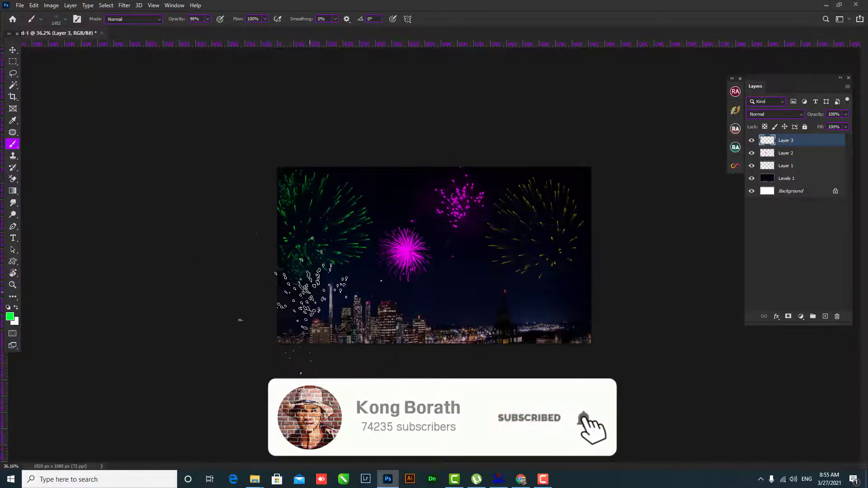
pyautogui.click(311, 286)
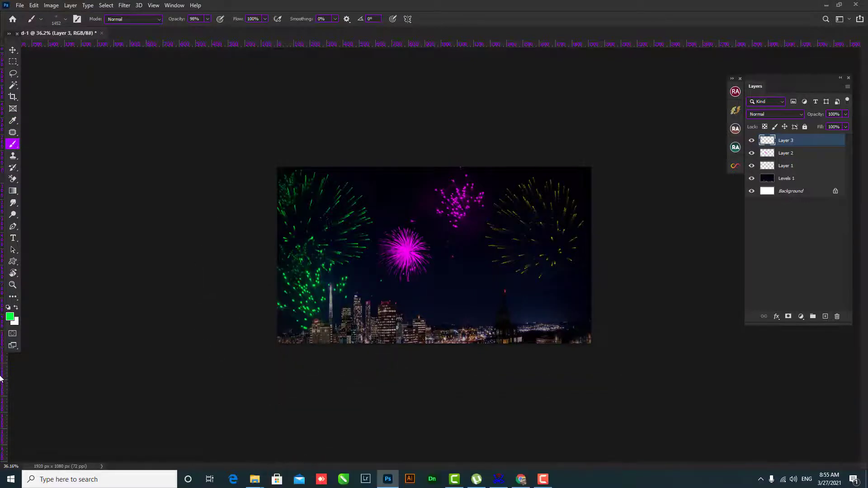
# Set the brush tip angle to -54°.
pyautogui.click(66, 19)
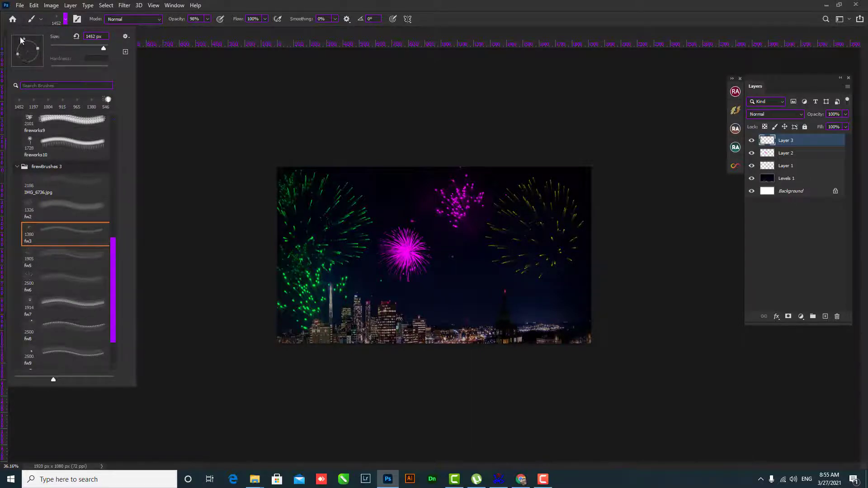
pyautogui.moveTo(8, 49); pyautogui.dragTo(53, 75)
pyautogui.click(41, 70)
# Make yellow the paint colour and stamp yellow bursts at lower right, centre, top centre and left edge.
pyautogui.click(198, 41)
pyautogui.click(10, 316)
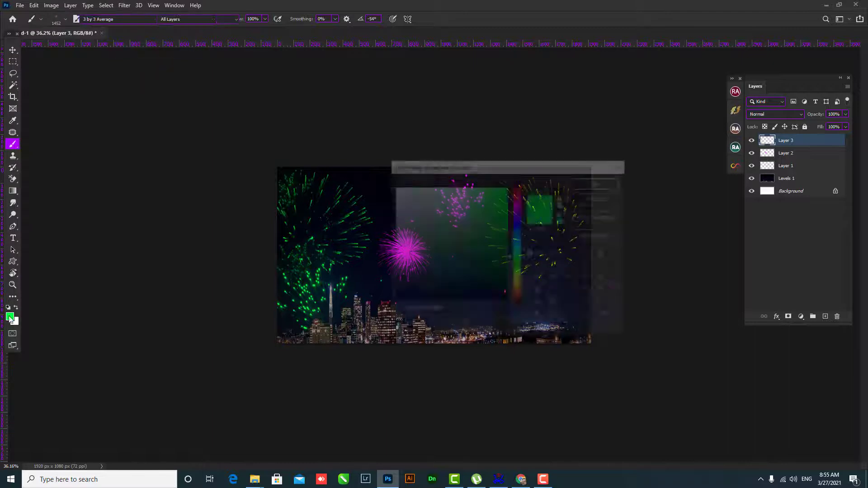
pyautogui.click(517, 280)
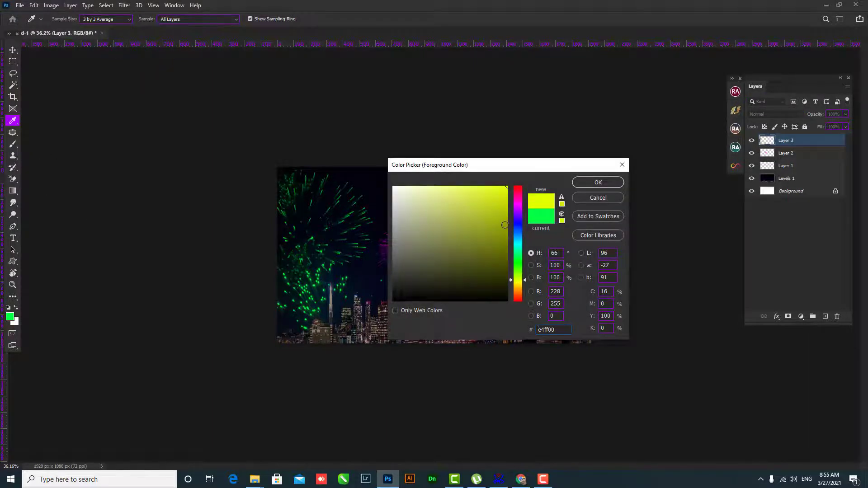
pyautogui.click(587, 186)
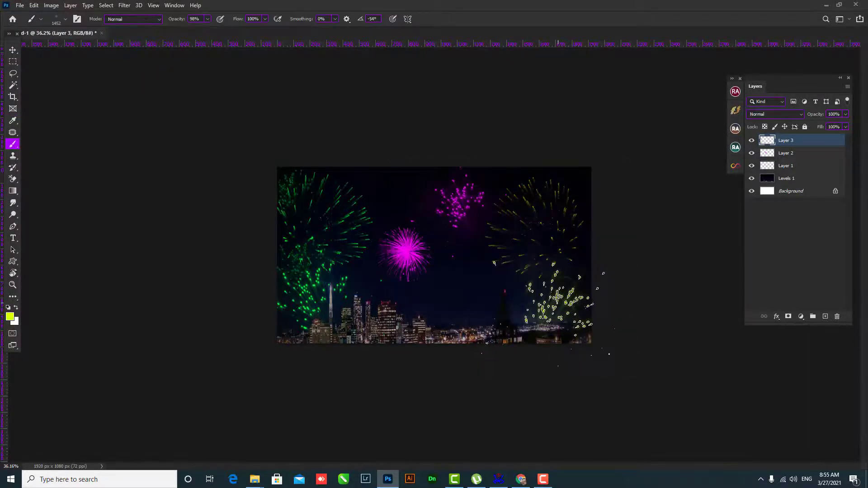
pyautogui.click(558, 296)
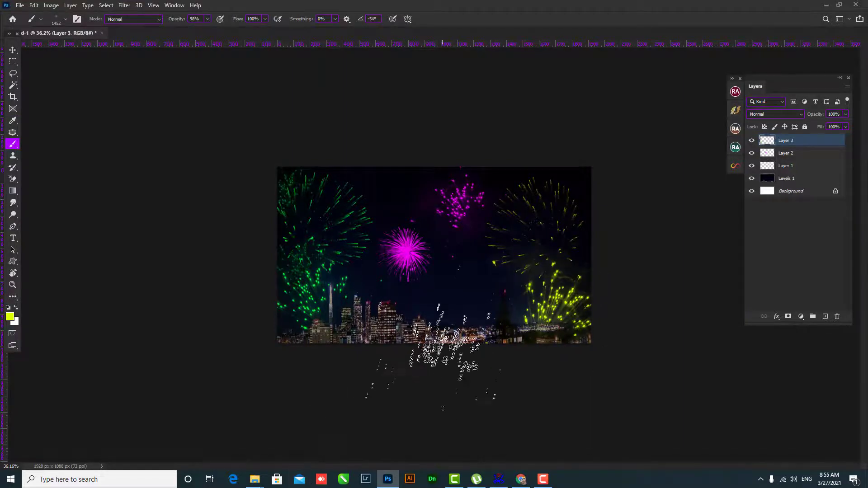
pyautogui.click(457, 296)
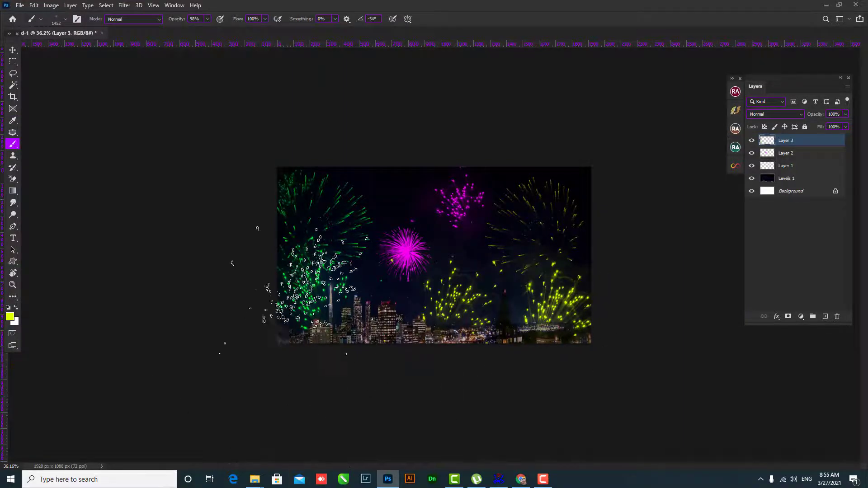
pyautogui.click(416, 199)
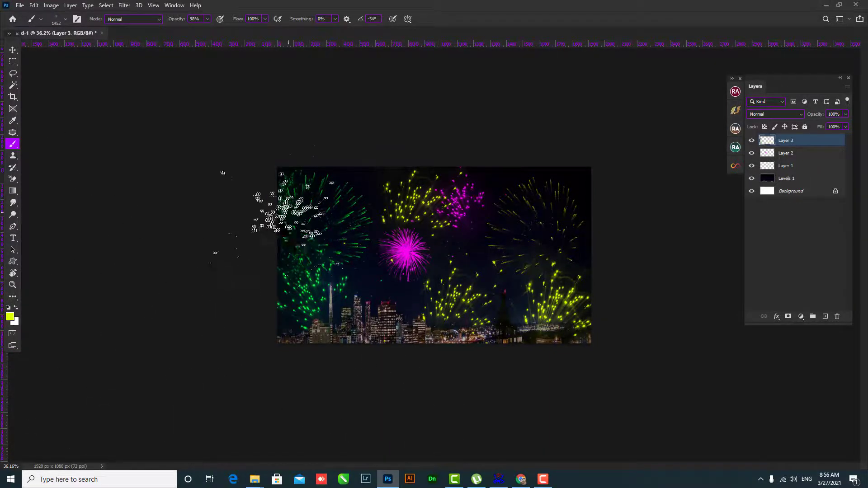
pyautogui.click(264, 233)
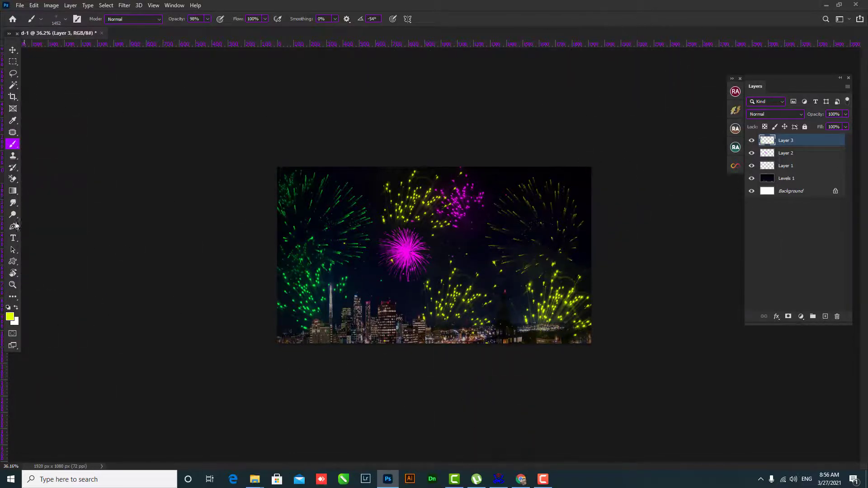
# Pick the fw2 firework brush and zoom in and out to check the whole image.
pyautogui.click(66, 20)
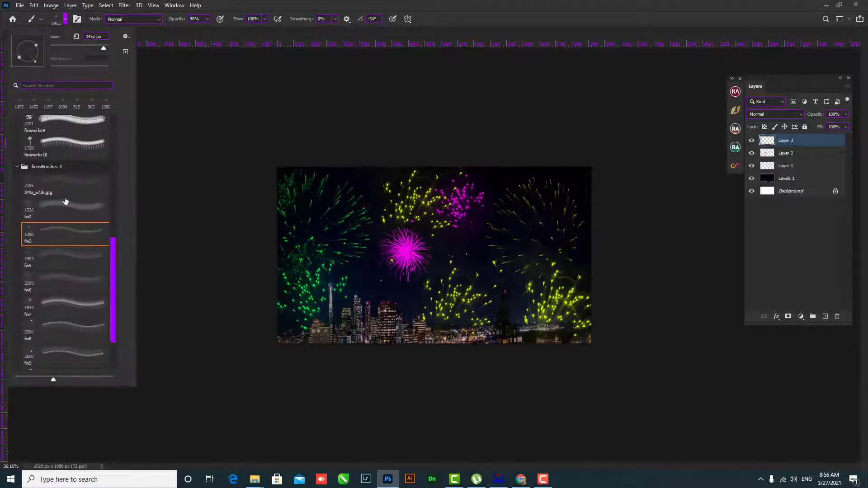
pyautogui.click(28, 207)
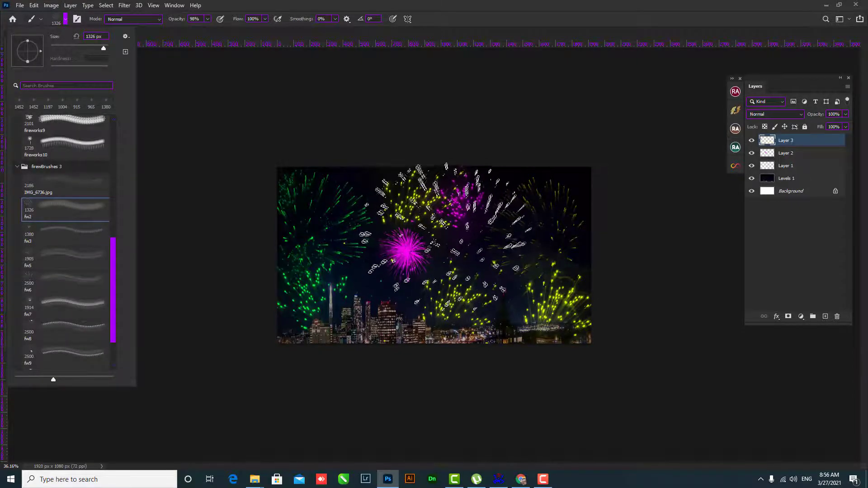
pyautogui.press('Return')
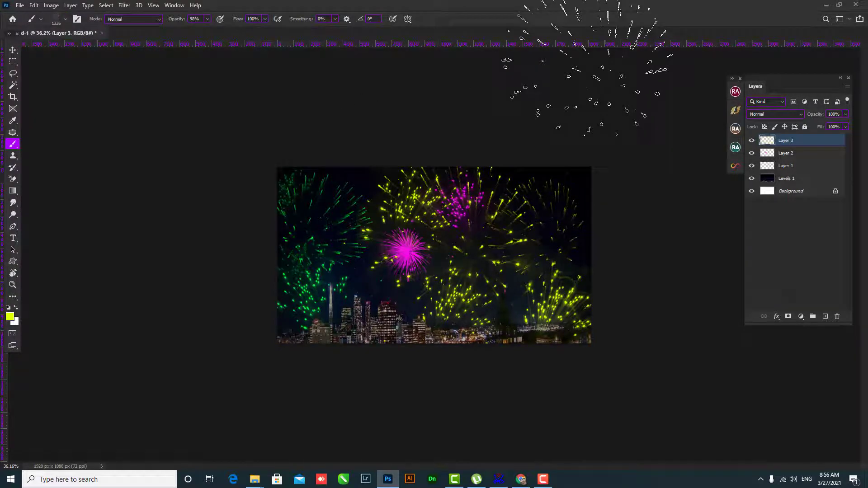
pyautogui.hotkey('ctrl', '+')
pyautogui.hotkey('ctrl', '+')
pyautogui.hotkey('ctrl', '+')
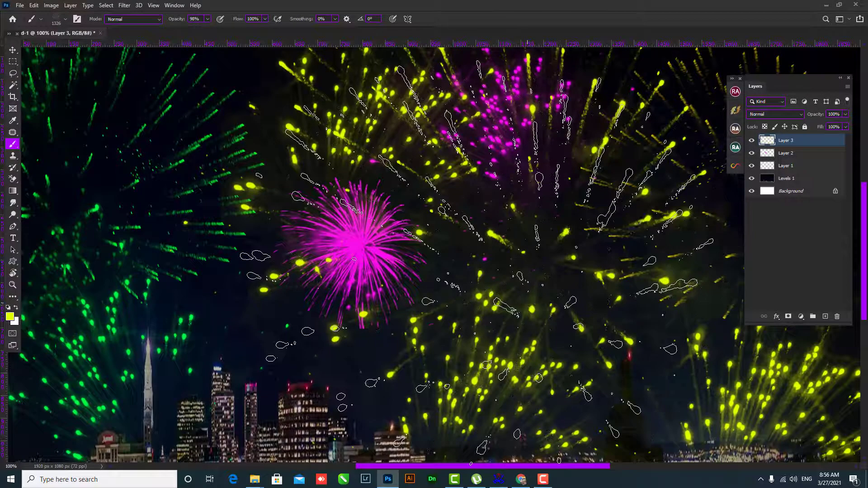
pyautogui.hotkey('ctrl', '-')
pyautogui.hotkey('ctrl', '+')
pyautogui.hotkey('ctrl', '-')
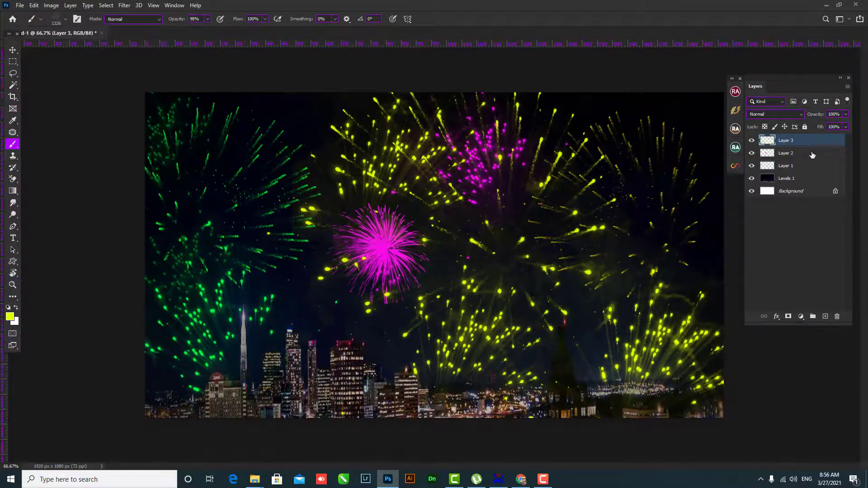
pyautogui.click(788, 116)
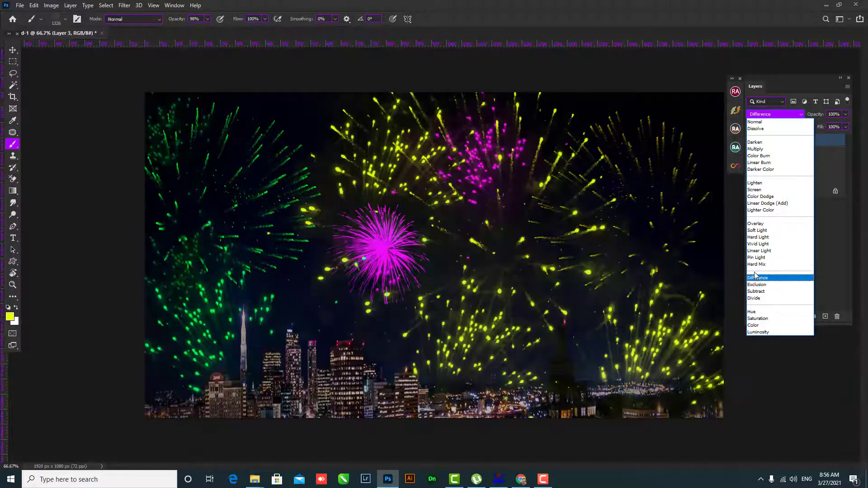
# Set Layer 3 to Lighter Color blending and bring back the Brusheezy 10 Firework Brushes page.
pyautogui.press('Escape')
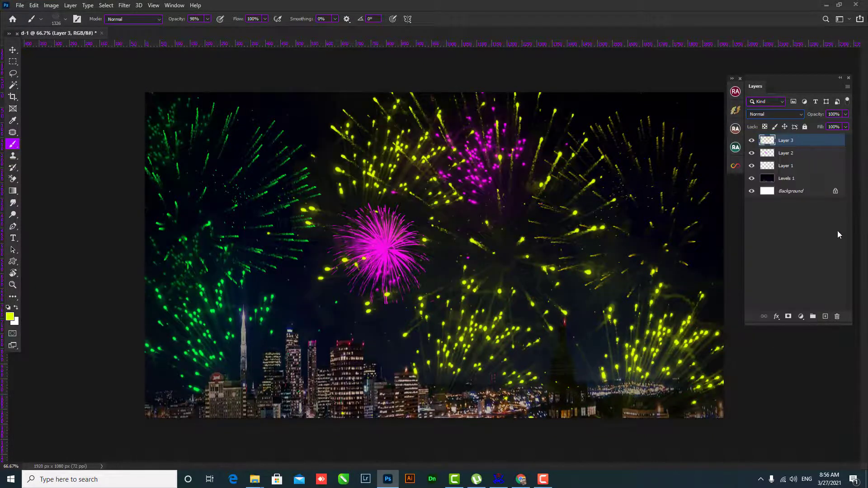
pyautogui.hotkey('ctrl', 'd')
pyautogui.scroll(-5, 404, 290)
pyautogui.scroll(8, 404, 289)
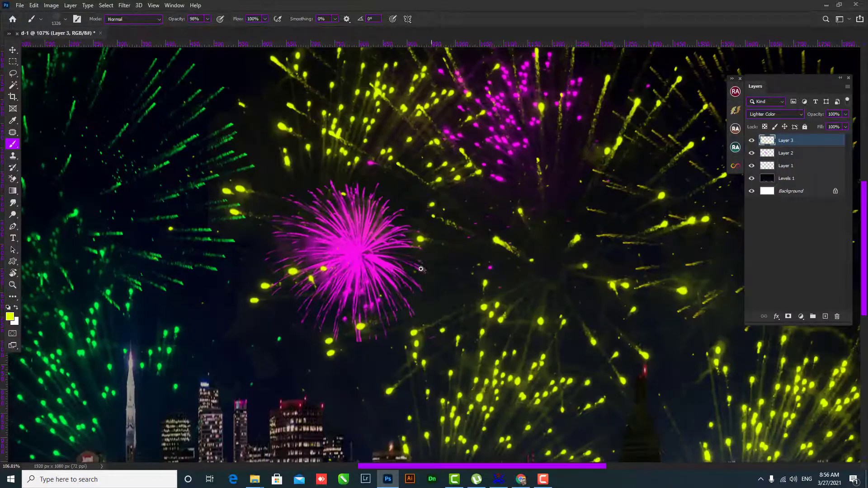
pyautogui.scroll(-4, 404, 290)
pyautogui.click(521, 479)
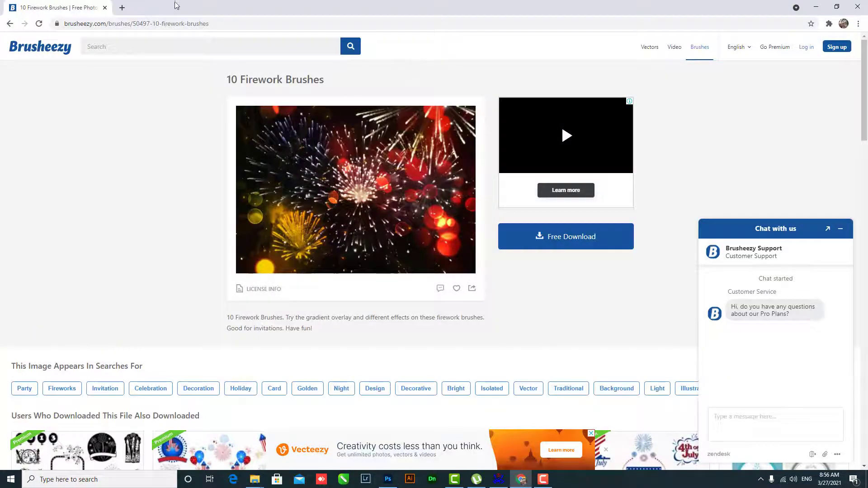
# Go back to the firework search results, then load the celebration brush results (654 matches).
pyautogui.click(10, 24)
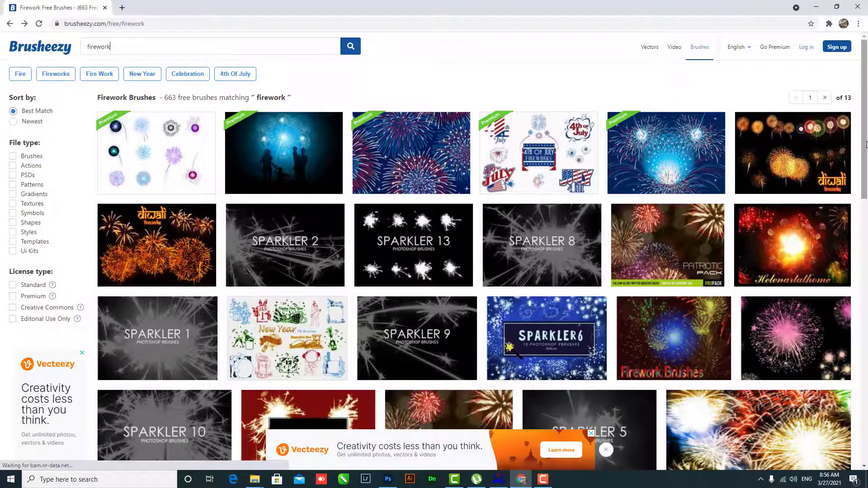
pyautogui.scroll(-7, 865, 143)
pyautogui.scroll(7, 865, 144)
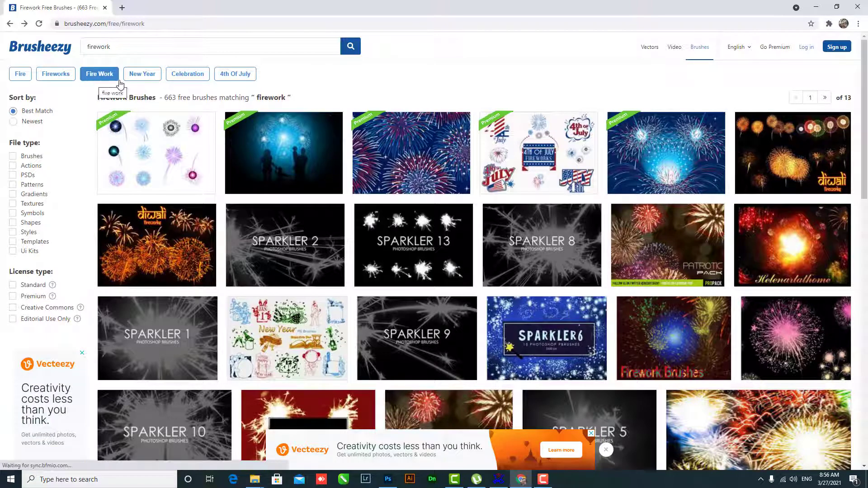
pyautogui.click(188, 75)
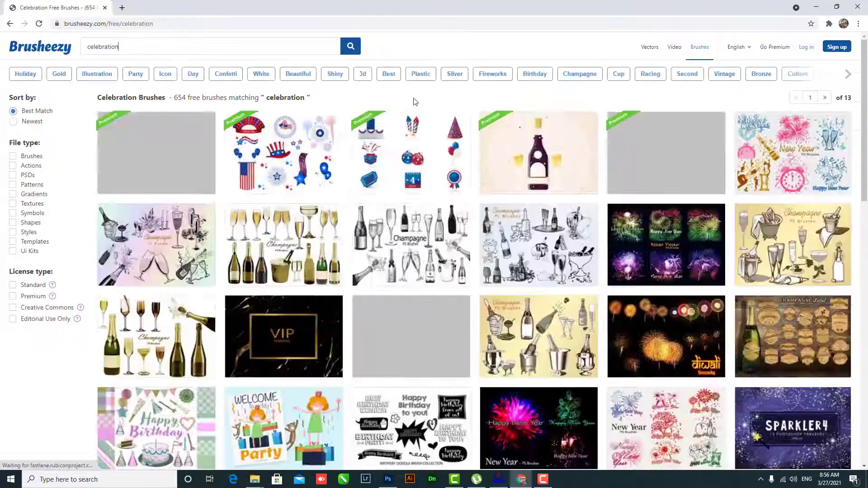
pyautogui.scroll(-1, 596, 204)
pyautogui.scroll(1, 606, 272)
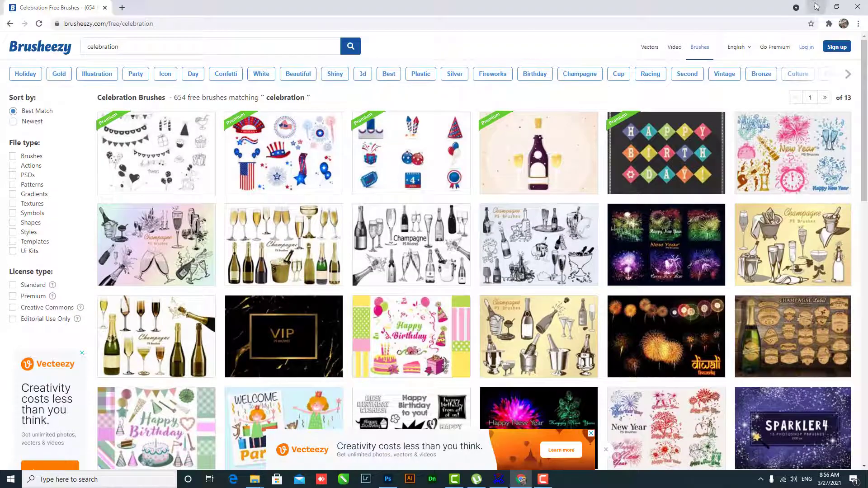
# Back in Photoshop, stamp small yellow bursts along the top sky and over the left green burst.
pyautogui.click(815, 12)
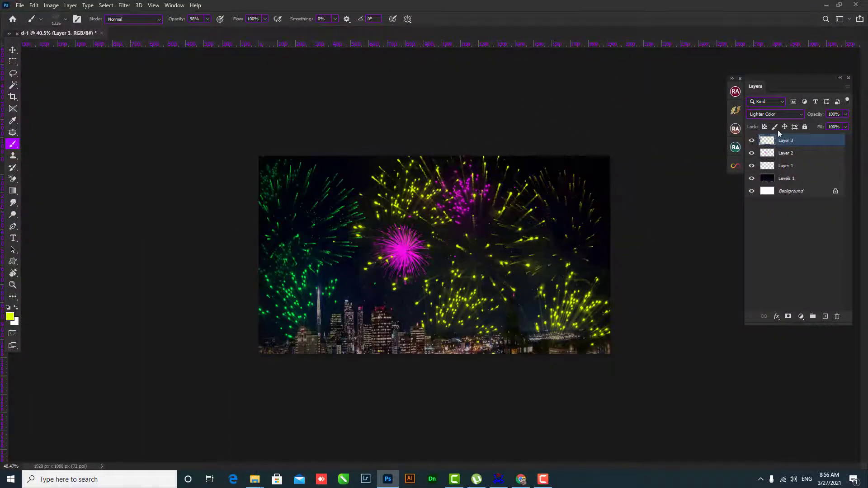
pyautogui.scroll(3, 599, 266)
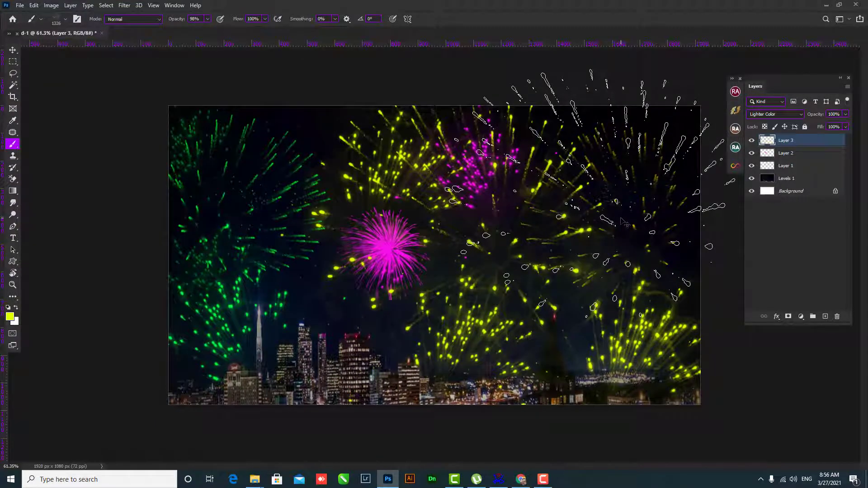
pyautogui.scroll(1, 625, 223)
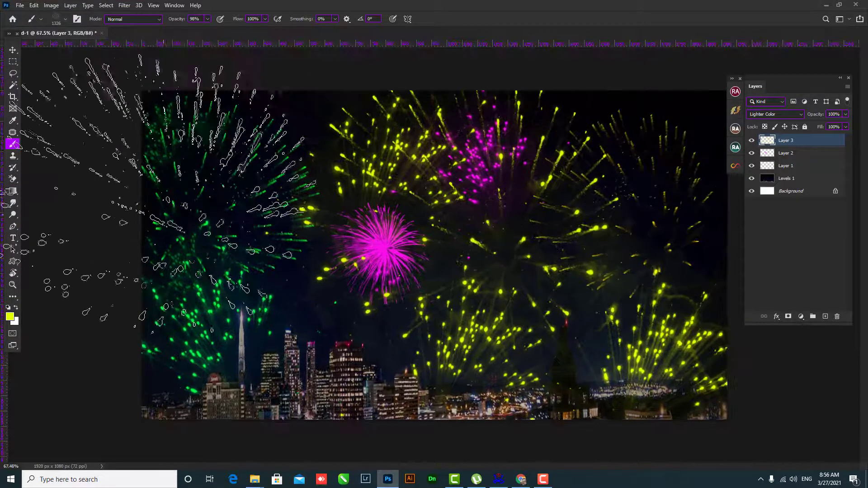
pyautogui.click(301, 107)
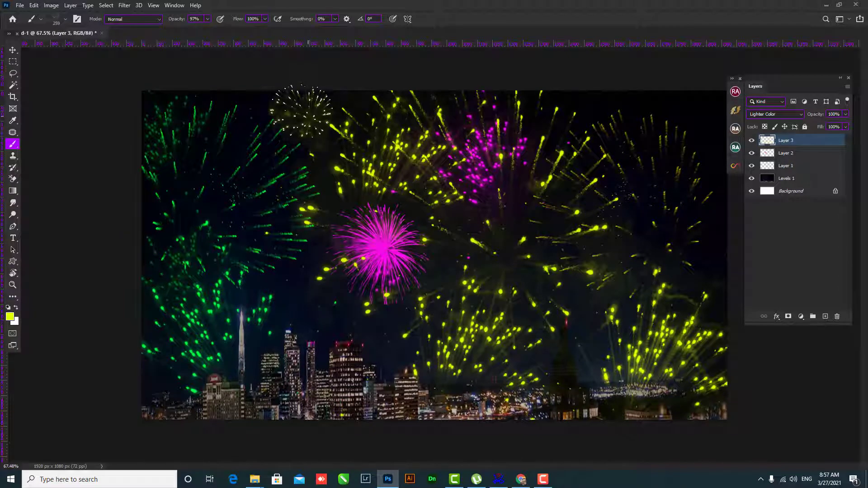
pyautogui.hotkey('ctrl', 'z')
pyautogui.click(606, 108)
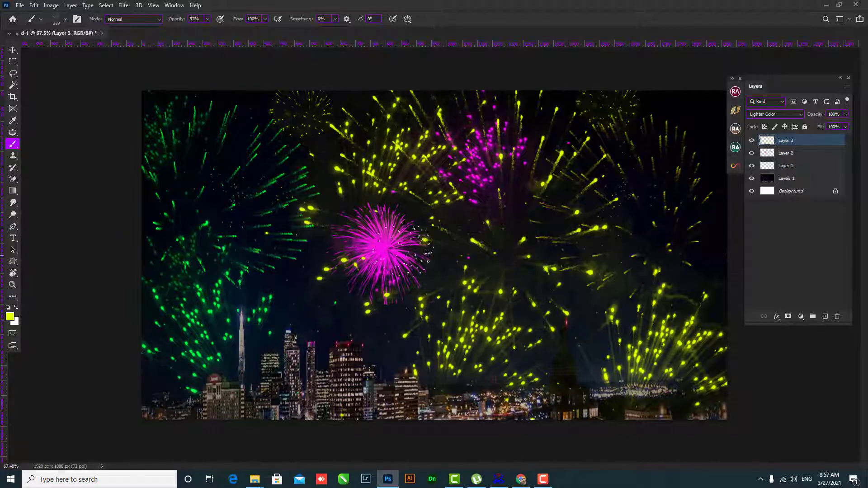
pyautogui.click(672, 113)
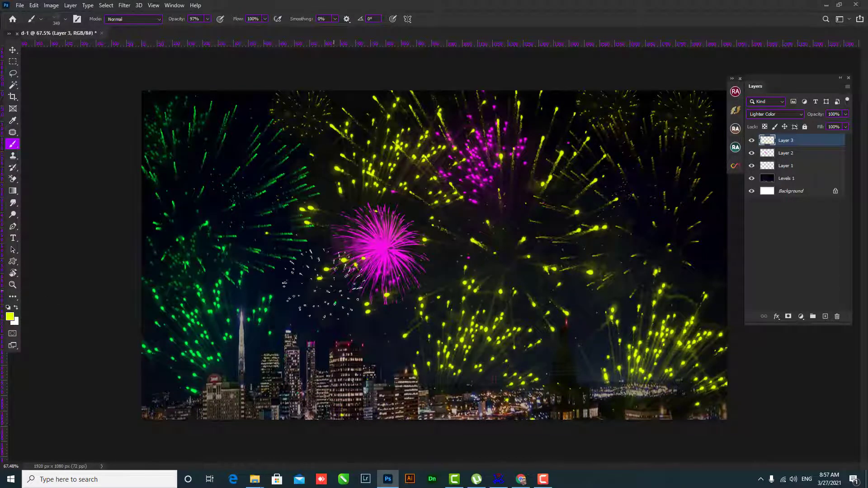
pyautogui.click(294, 305)
pyautogui.click(272, 154)
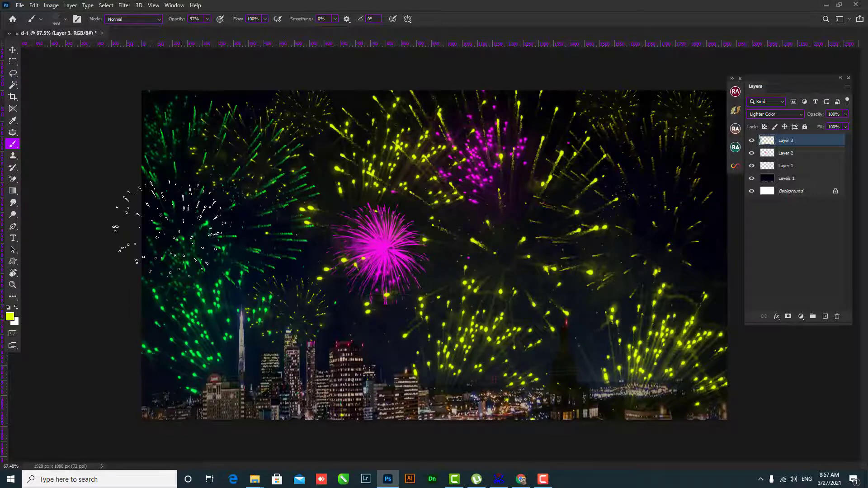
pyautogui.click(190, 247)
pyautogui.scroll(-5, 434, 255)
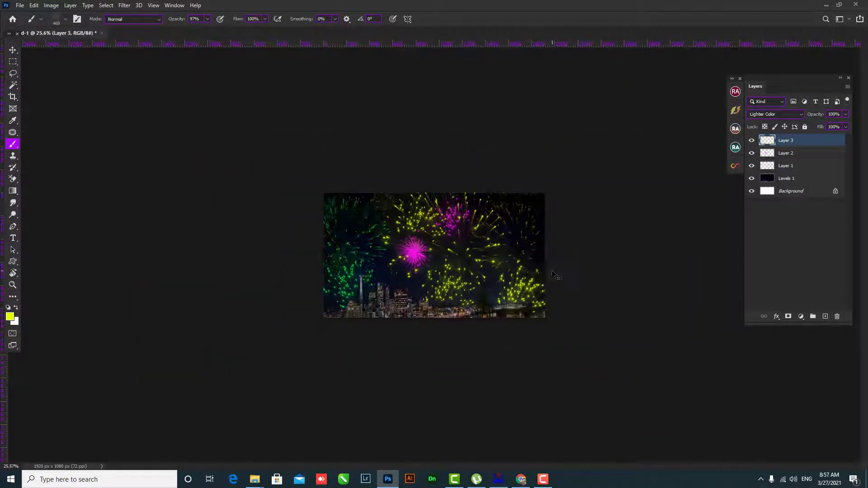
# Return Layer 3 to Normal blending, zoom in on the image and select the Move tool.
pyautogui.hotkey('shift', 'alt', 'n')
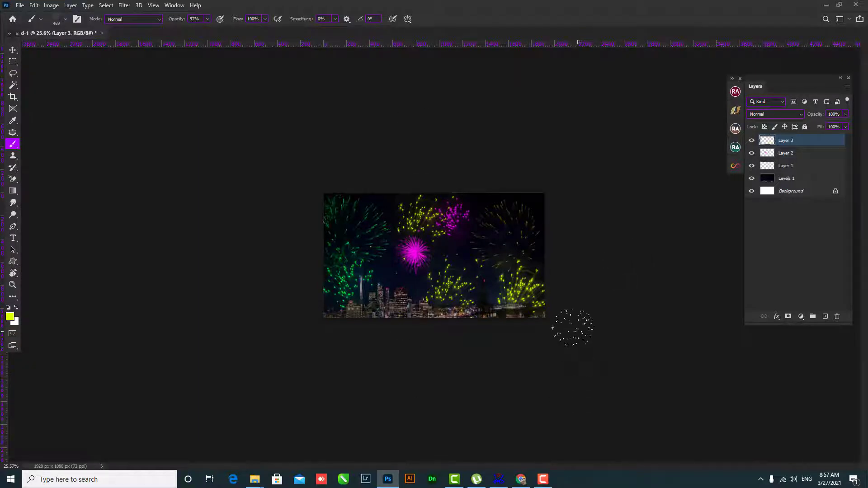
pyautogui.hotkey('ctrl', '+')
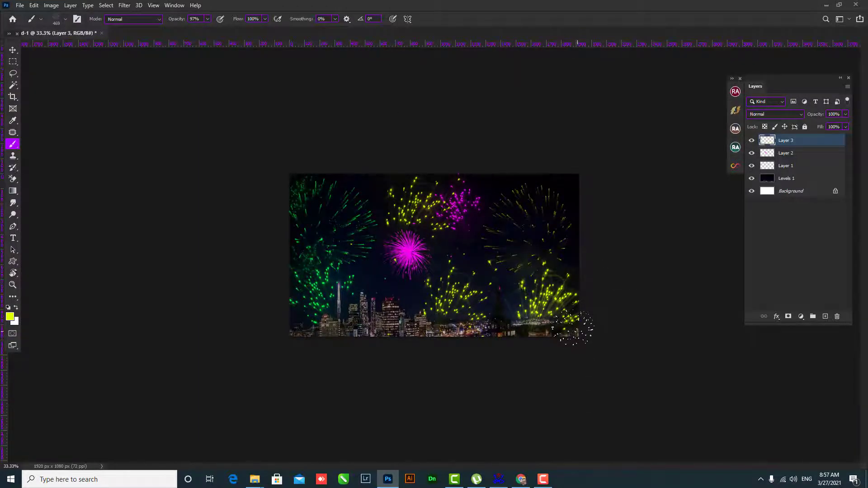
pyautogui.hotkey('ctrl', '+')
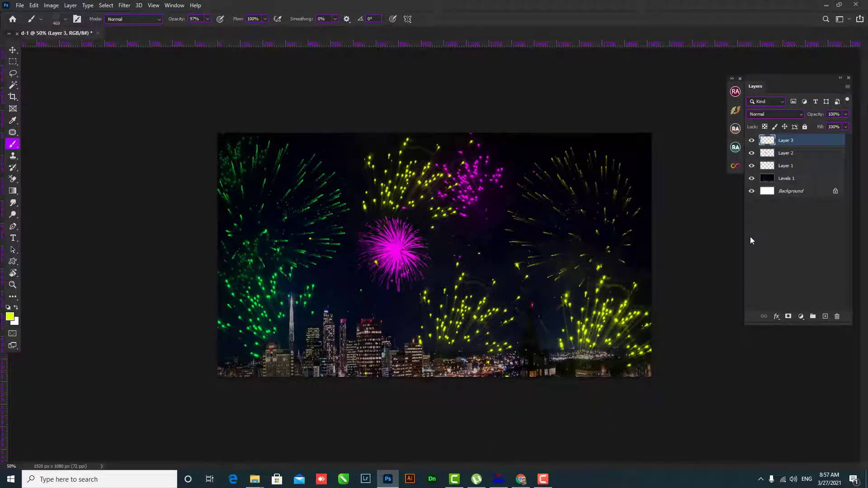
pyautogui.scroll(1, 416, 398)
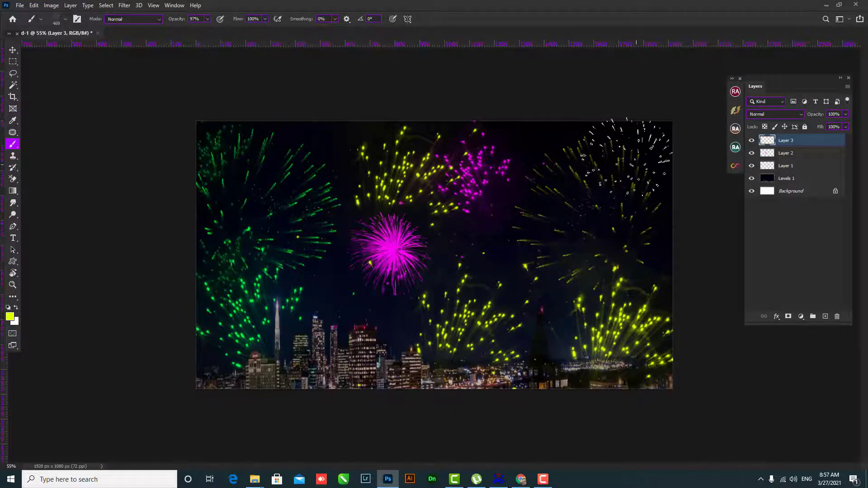
pyautogui.hotkey('ctrl', '+')
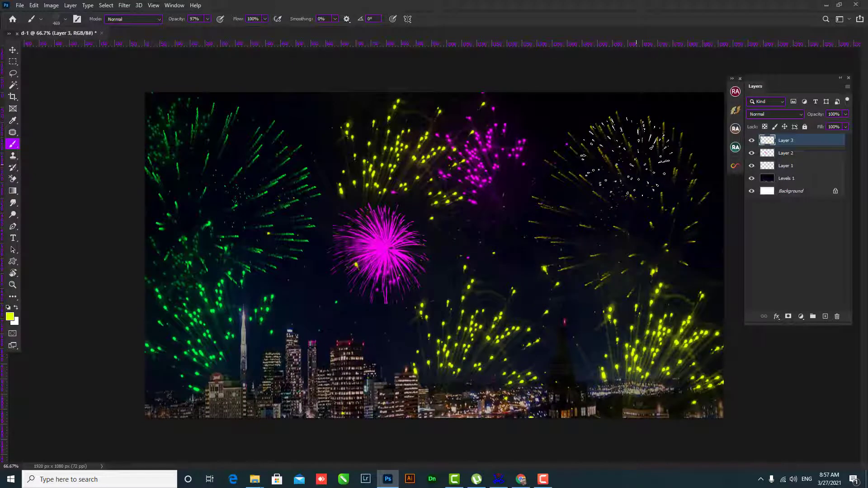
pyautogui.click(12, 50)
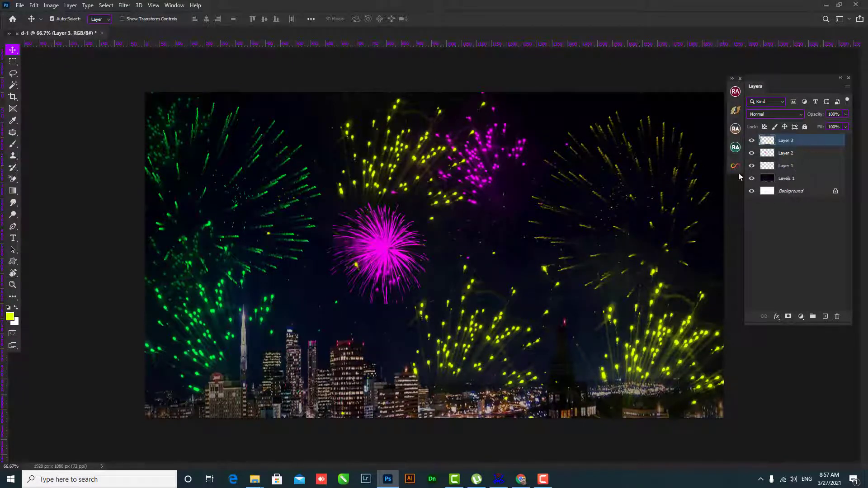